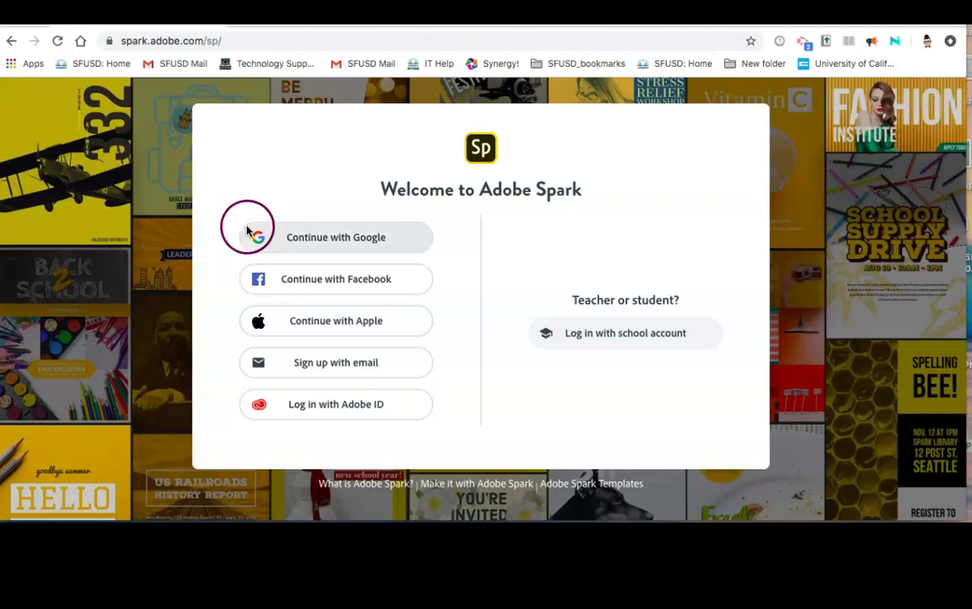
Sign in to Adobe Spark with the Google account and begin a new project.
click(300, 239)
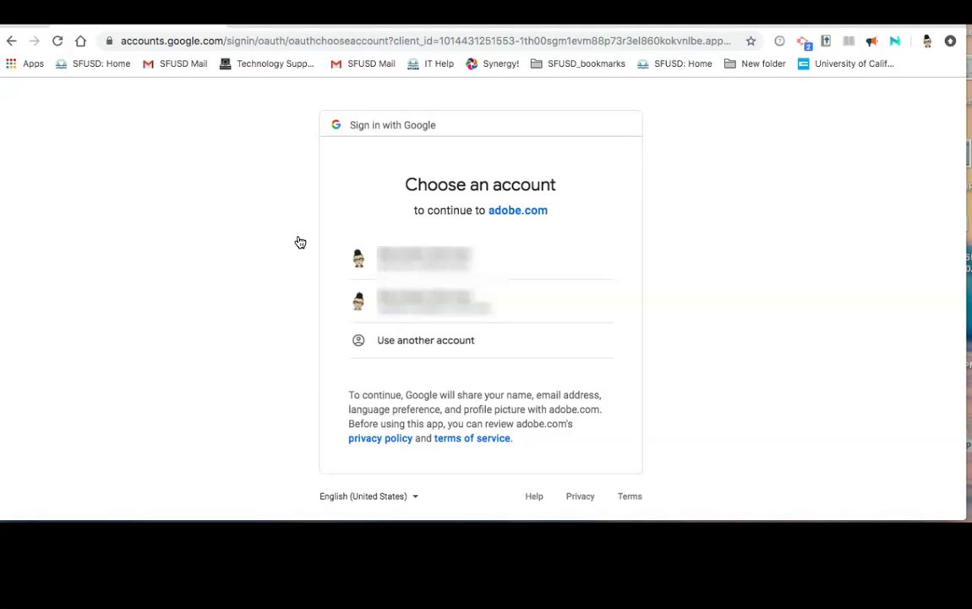
click(412, 274)
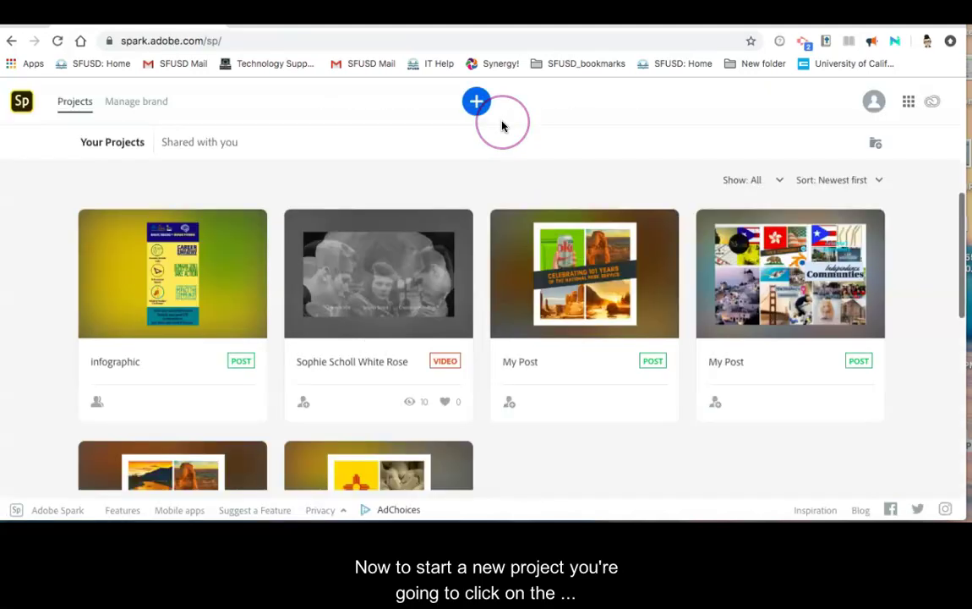
click(476, 101)
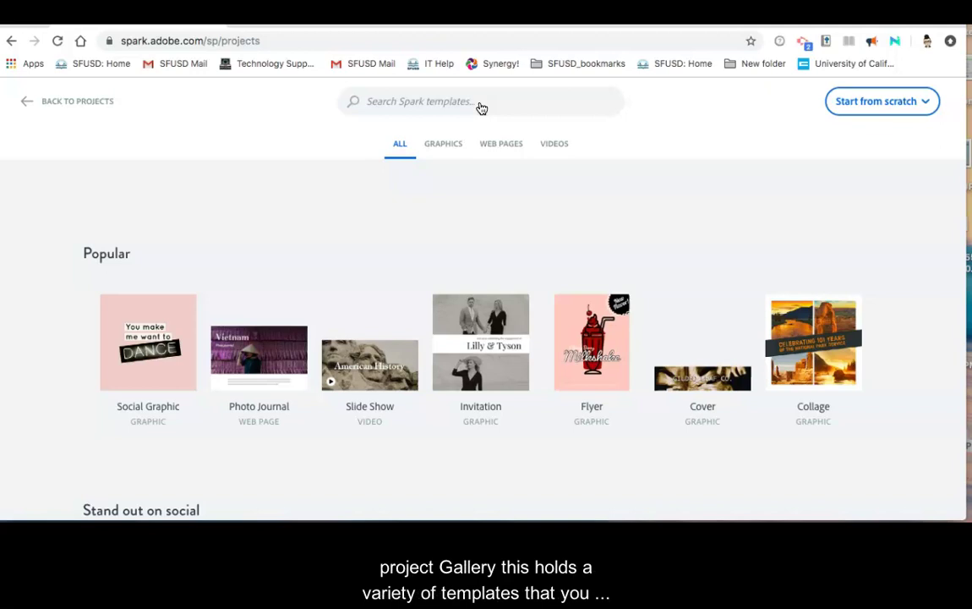
Examine the template gallery's purpose categories, including the Teach and study templates.
scroll(482, 352, down, 3)
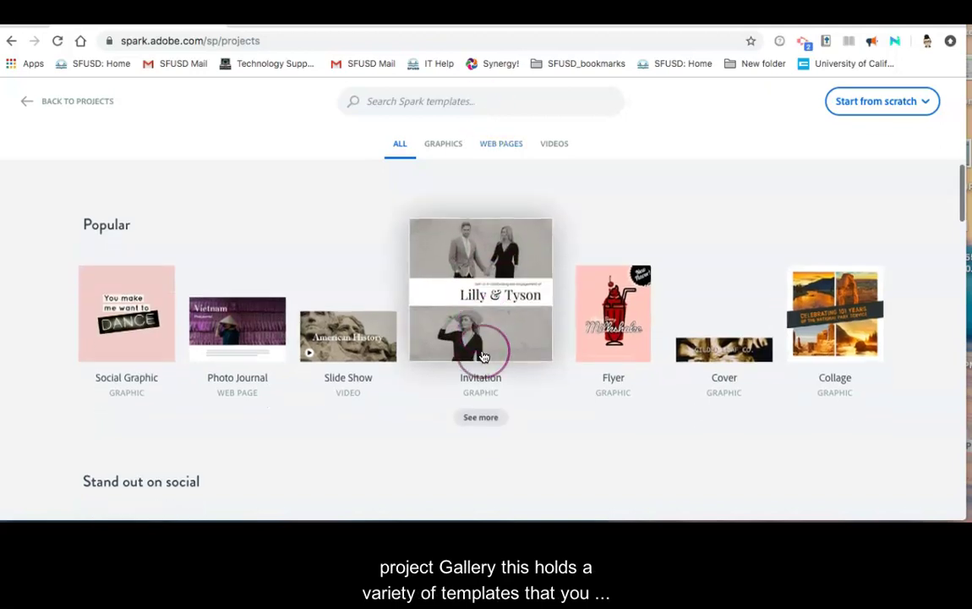
scroll(484, 356, down, 3)
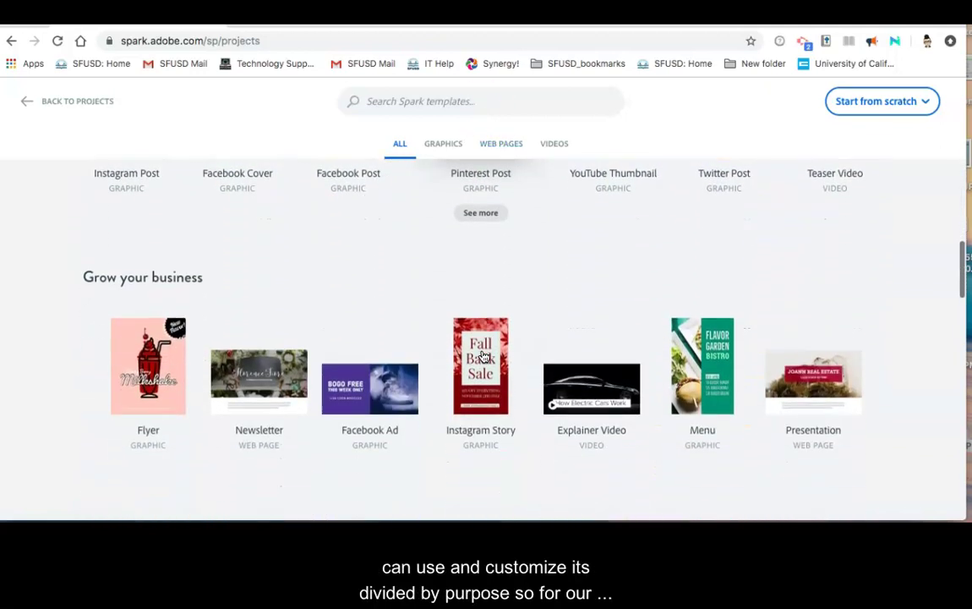
scroll(483, 356, down, 3)
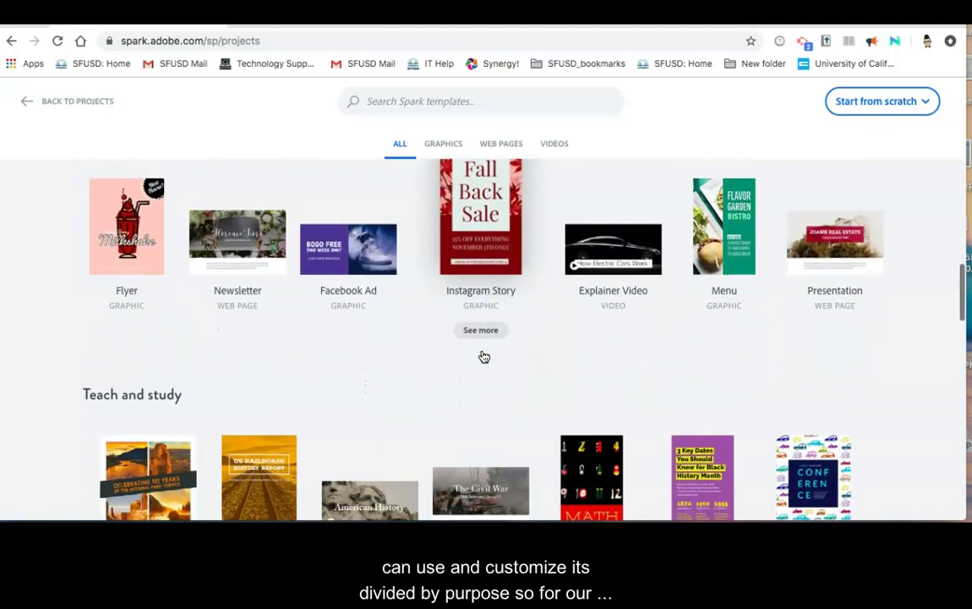
scroll(483, 356, down, 2)
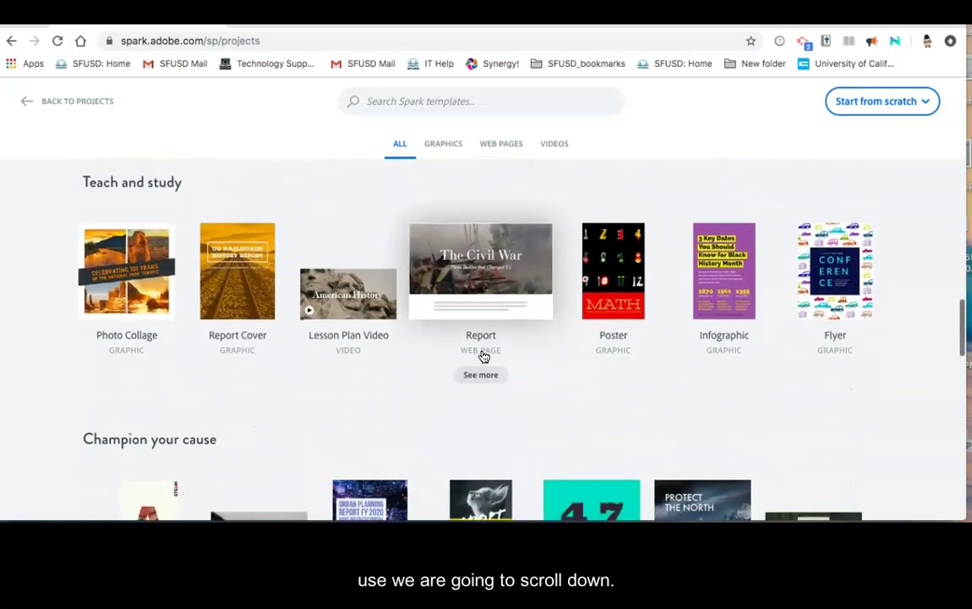
scroll(484, 357, up, 3)
scroll(484, 356, down, 3)
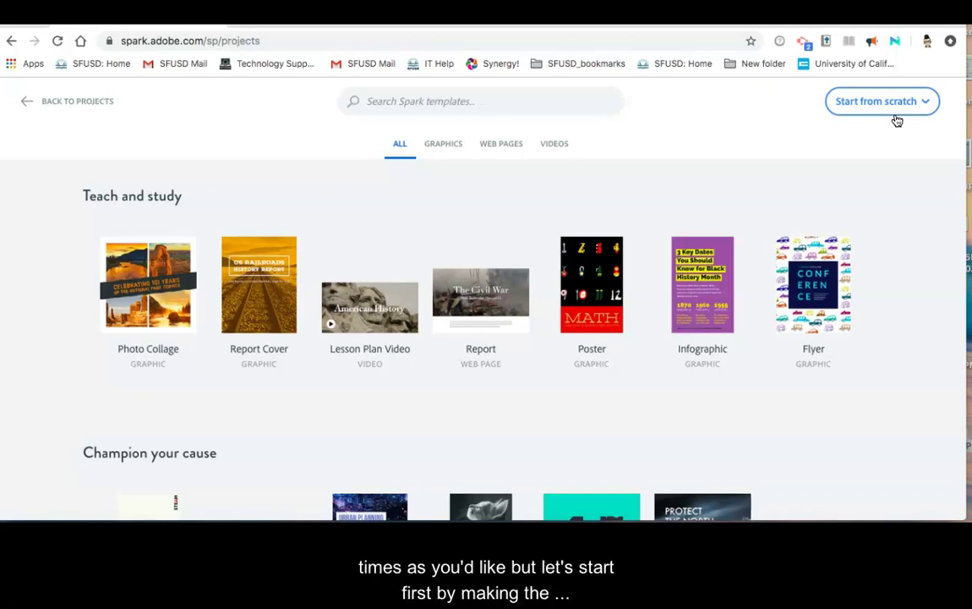
Create a video project from scratch titled "Project Tree" with the Teach a Lesson story template.
click(894, 110)
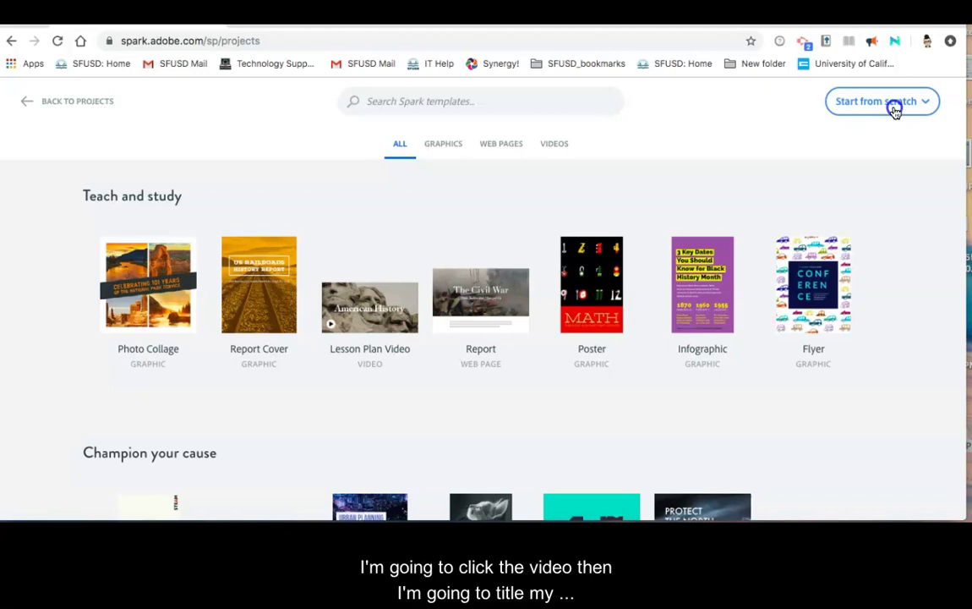
click(885, 189)
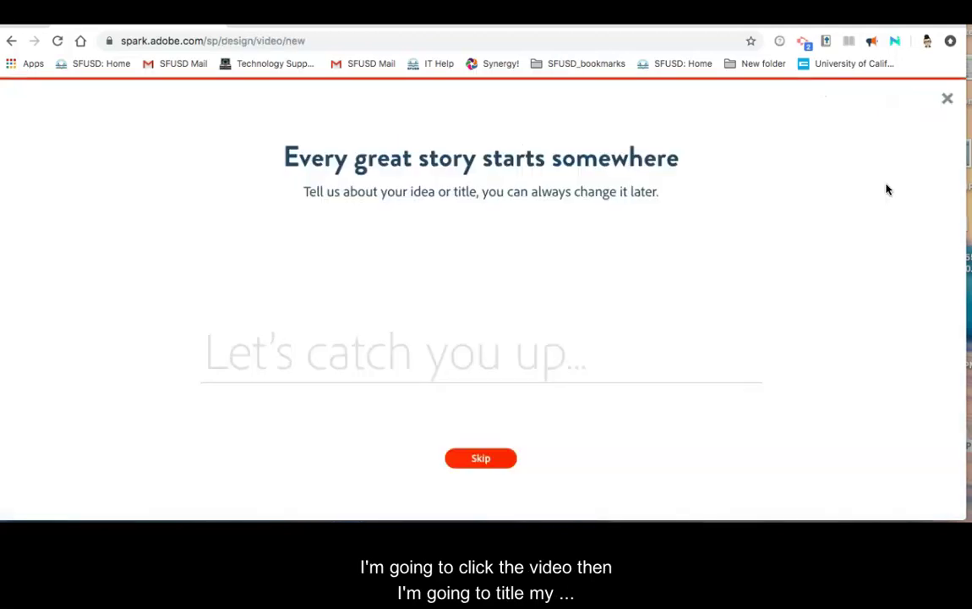
text(Pro)
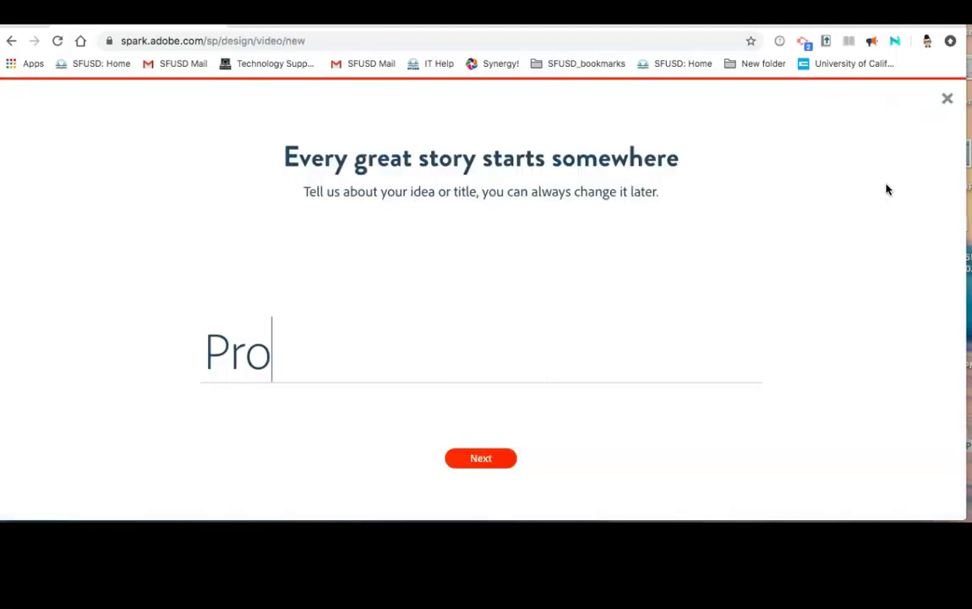
text(ject Tree)
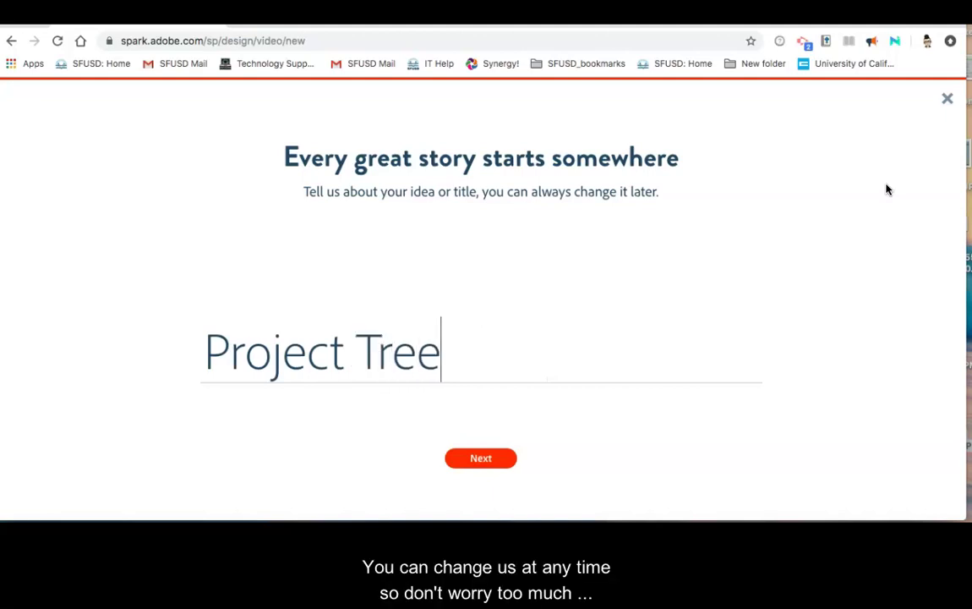
click(504, 458)
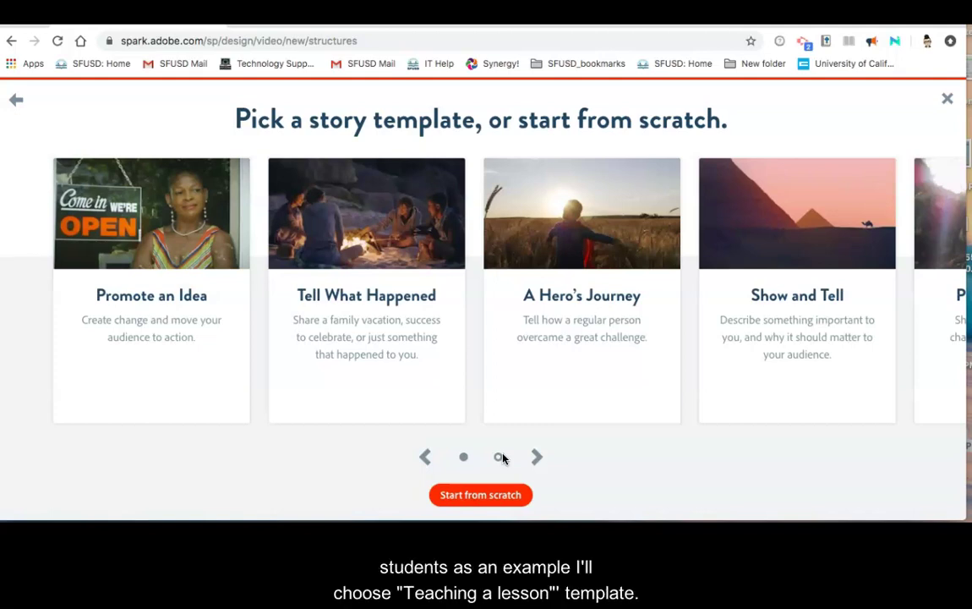
click(502, 458)
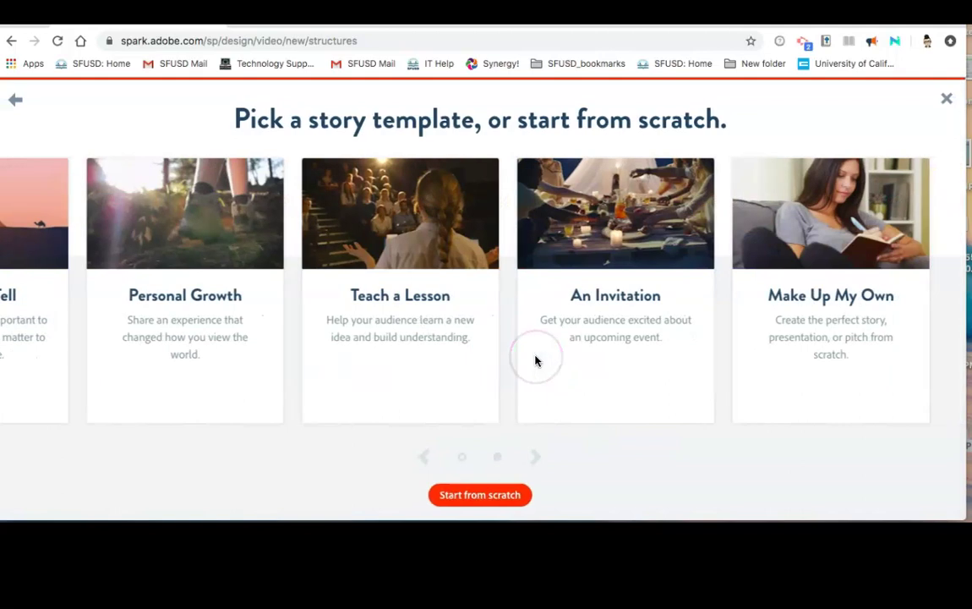
click(369, 393)
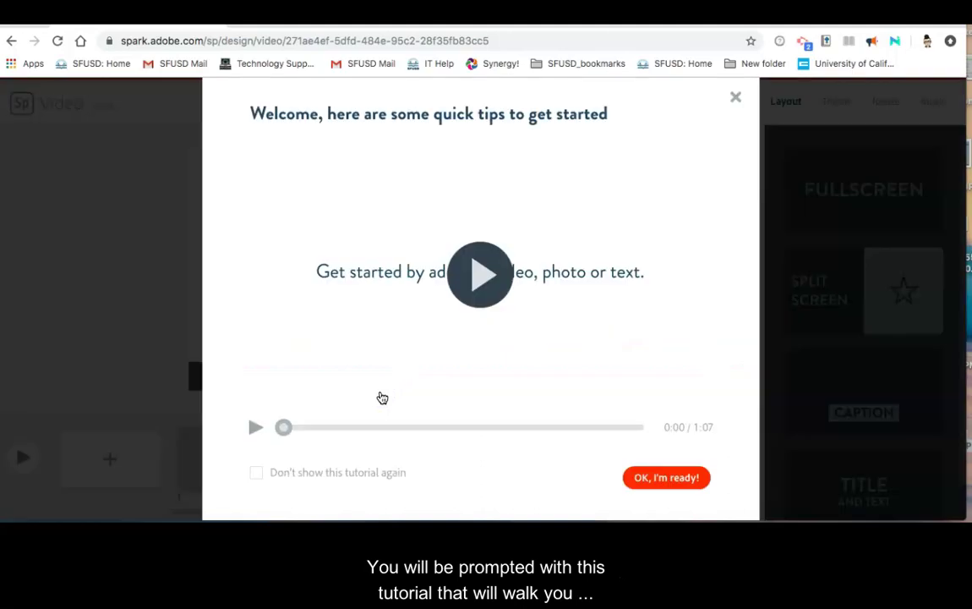
Play the first few seconds of the quick tips tutorial and pause it.
click(486, 281)
click(541, 312)
click(258, 427)
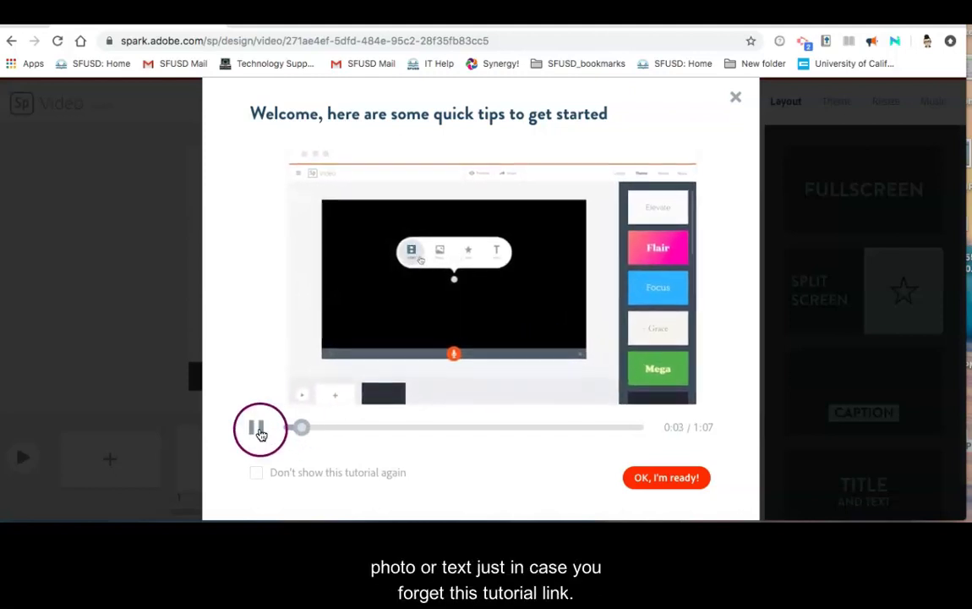
click(185, 480)
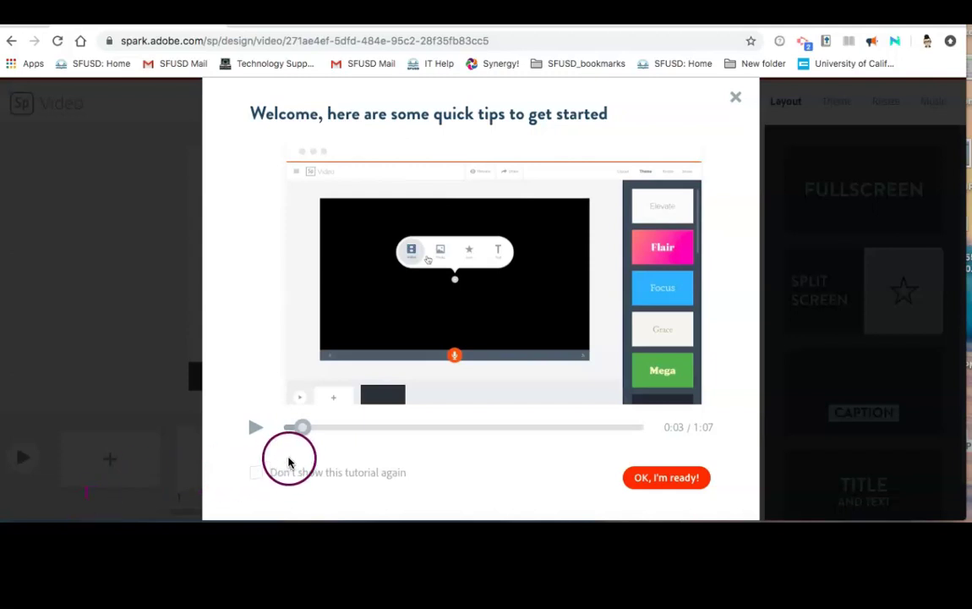
Set the welcome tutorial not to show again and dismiss it.
click(258, 472)
click(681, 481)
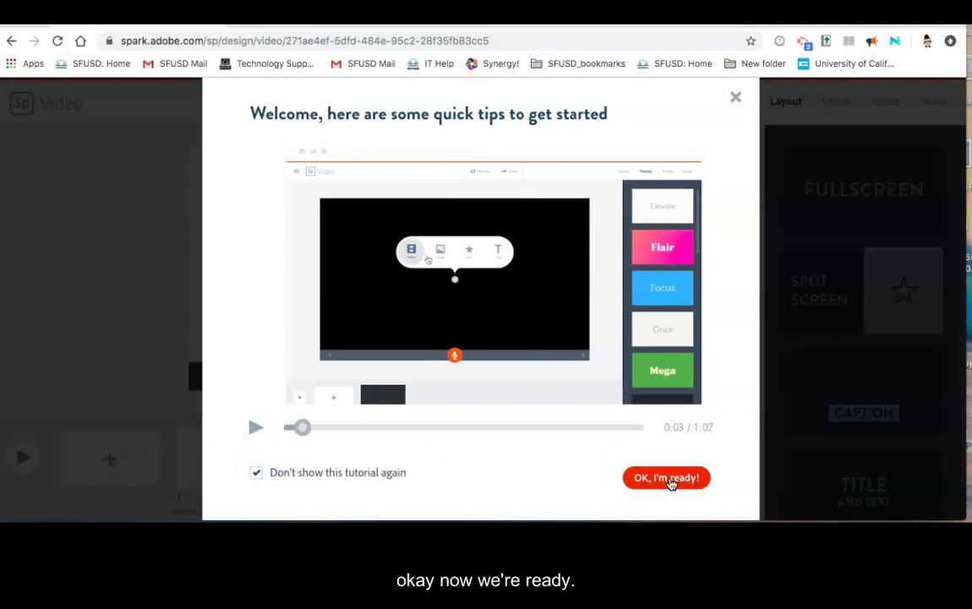
click(668, 479)
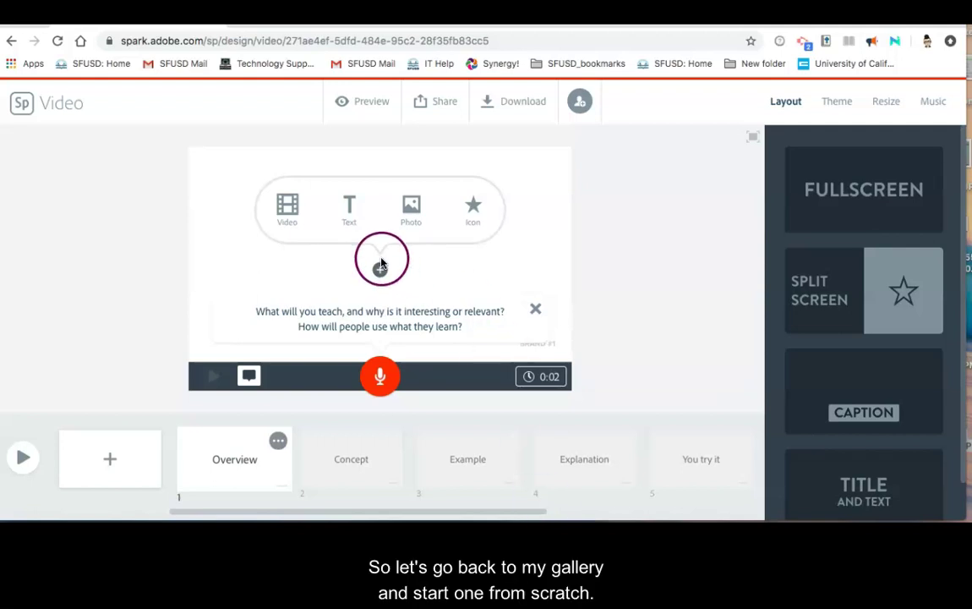
Return to the project list and delete the Project Tree video.
click(22, 102)
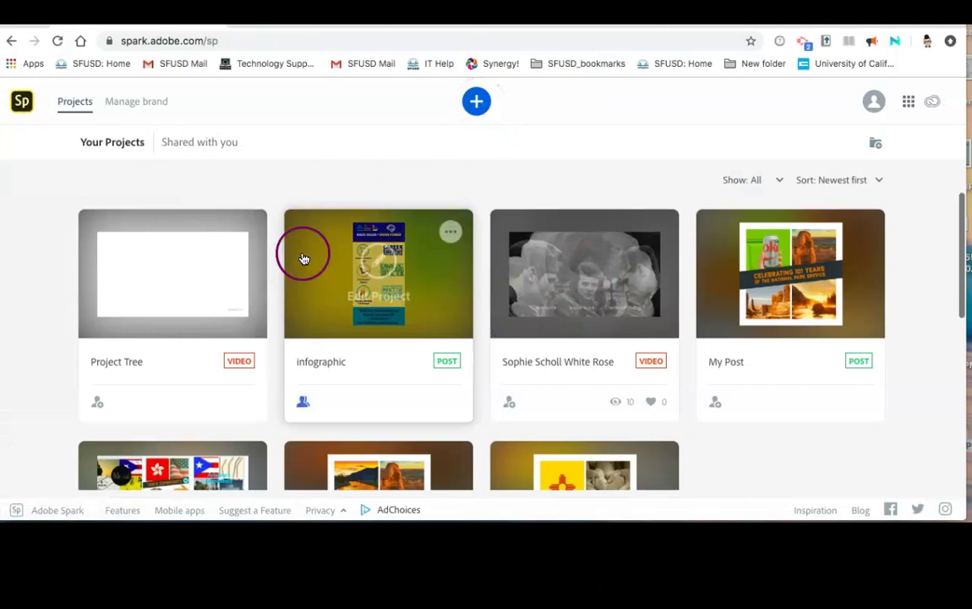
click(245, 231)
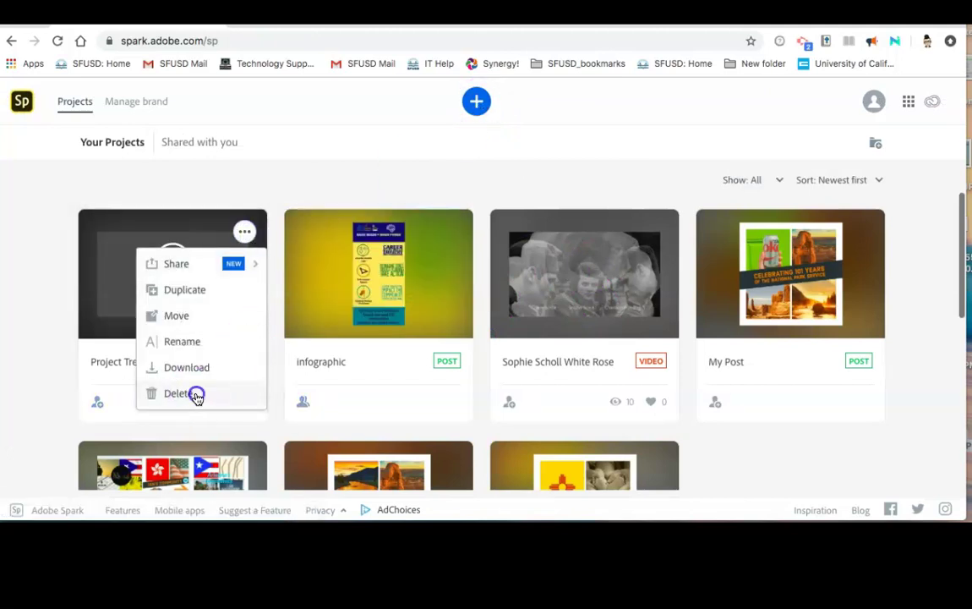
click(196, 395)
click(704, 379)
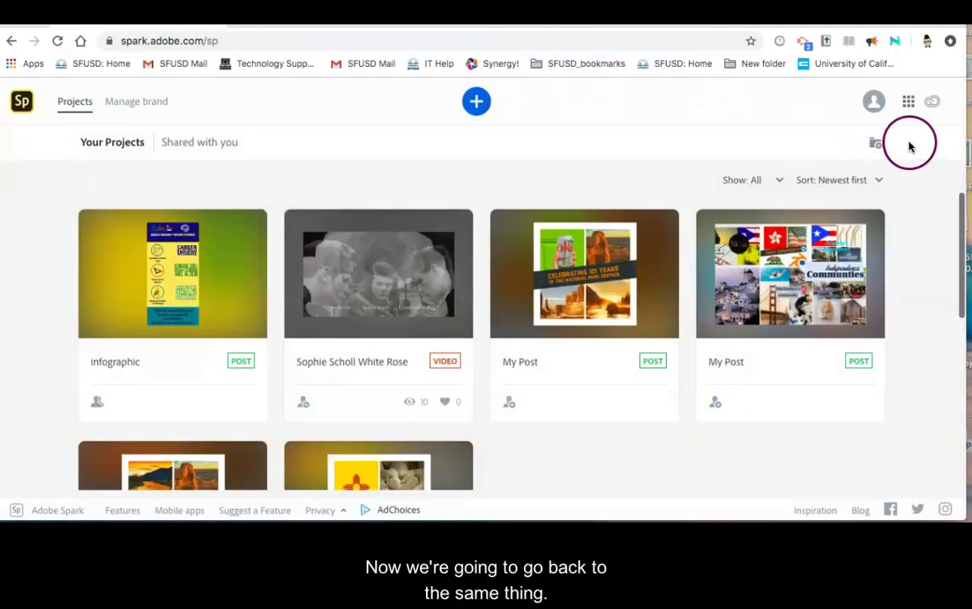
Start a new video project from scratch and title it "Project tree".
click(476, 102)
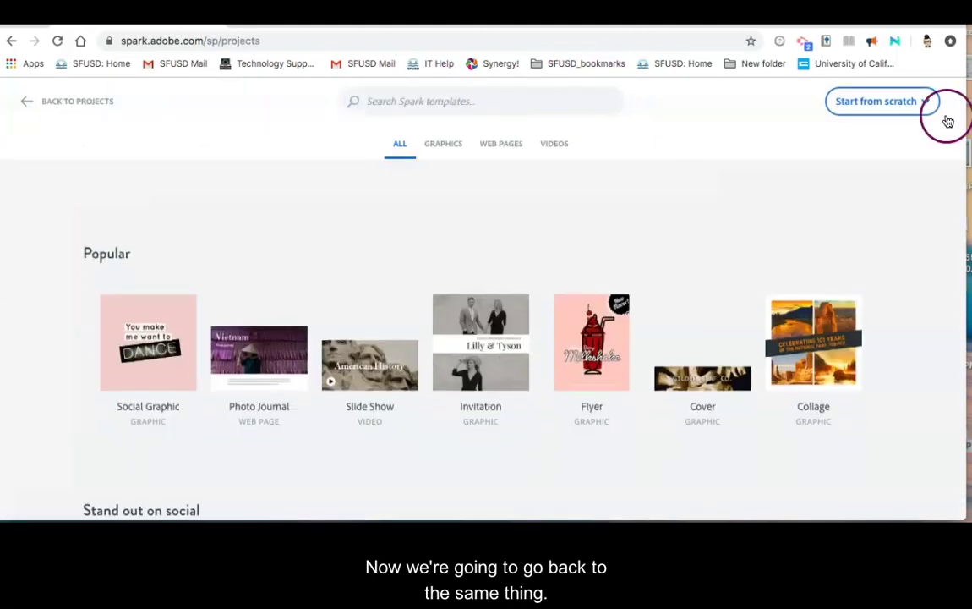
click(886, 104)
click(861, 180)
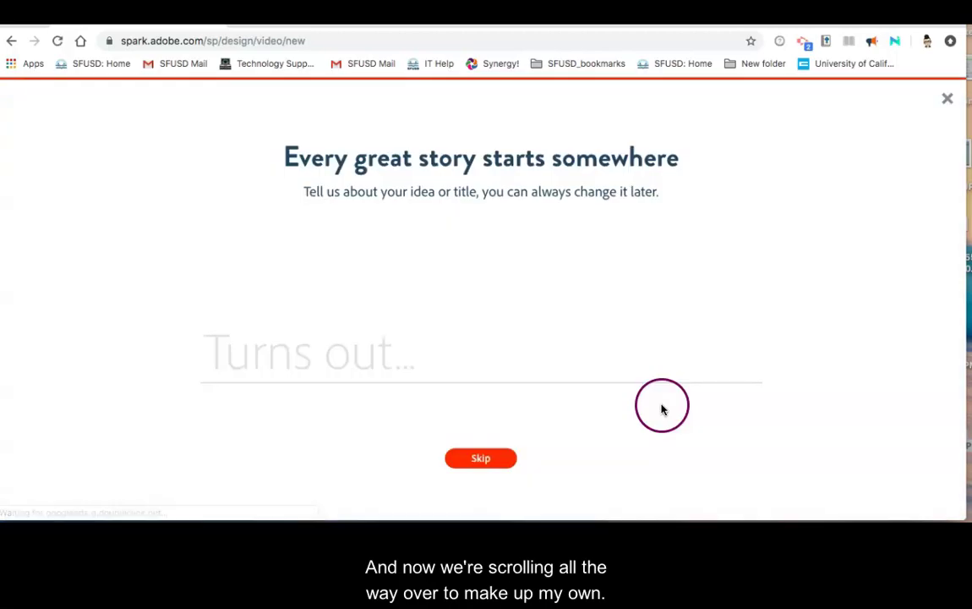
click(708, 347)
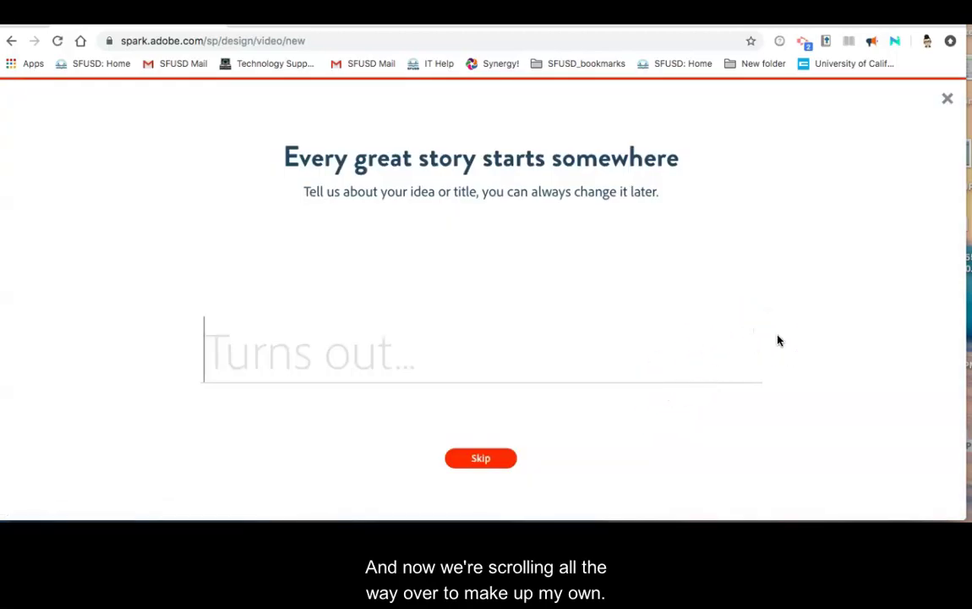
text(Project tree)
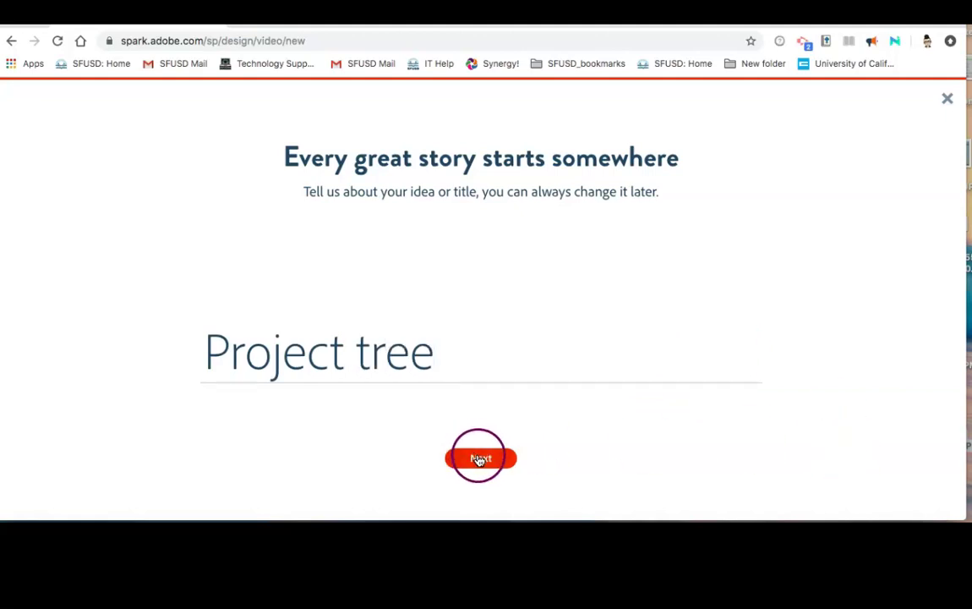
click(478, 457)
Choose the Make Up My Own story template for the video.
click(457, 459)
mouse_move(723, 351)
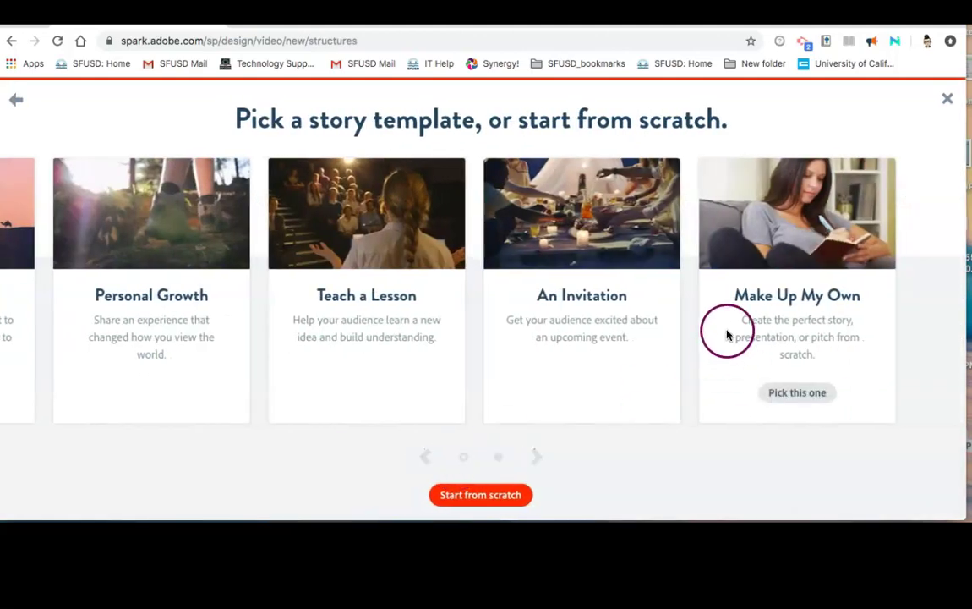
click(796, 390)
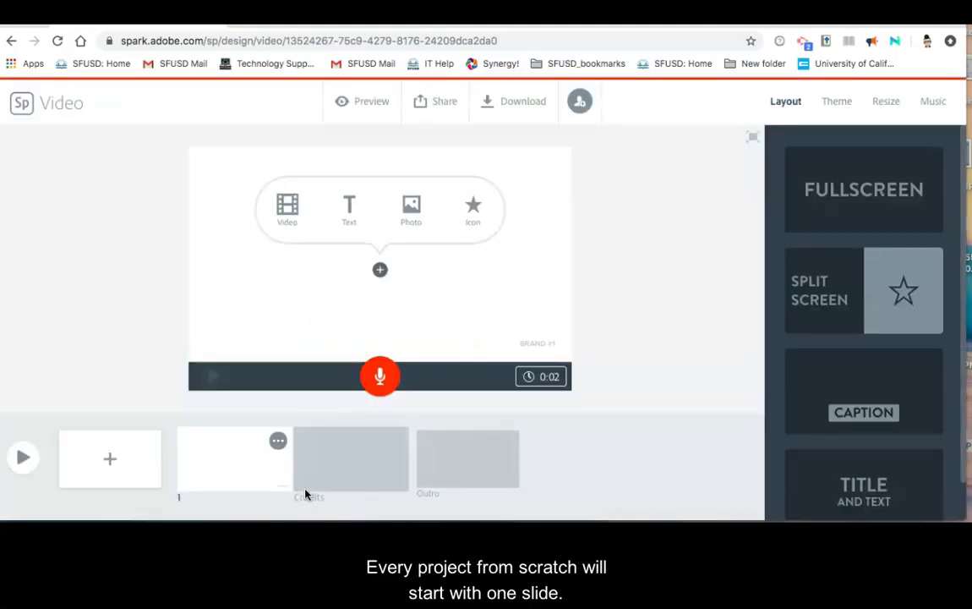
Examine the video's first slide and its Credits and Outro slides in the timeline.
click(236, 470)
click(328, 479)
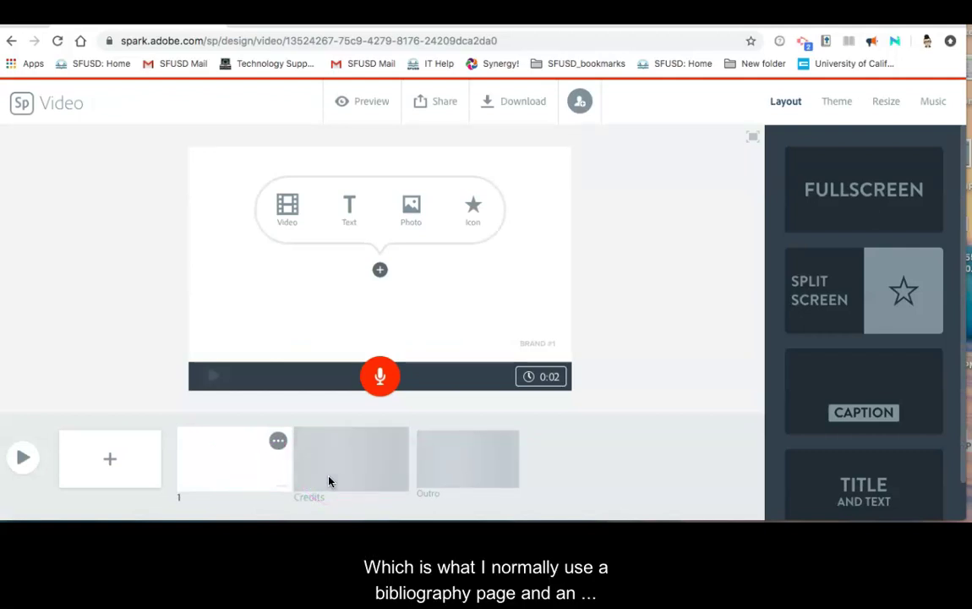
click(489, 440)
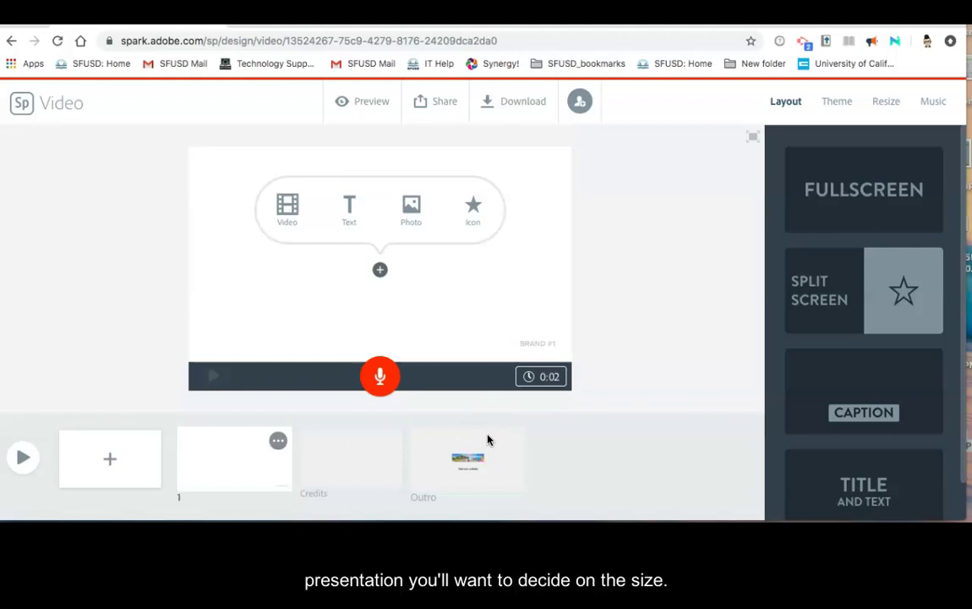
Examine the Widescreen and Square size options for the video.
click(885, 103)
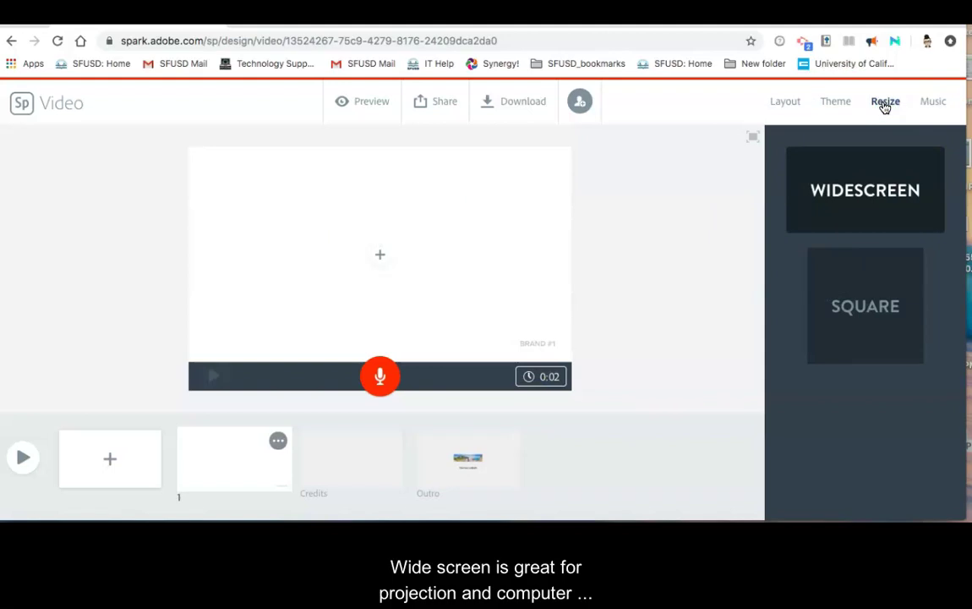
click(888, 100)
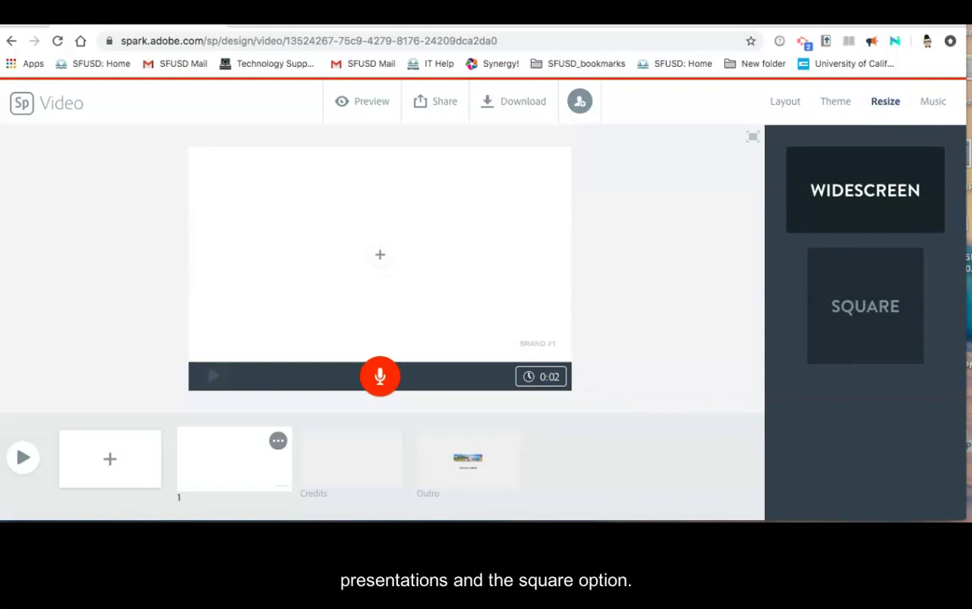
click(865, 257)
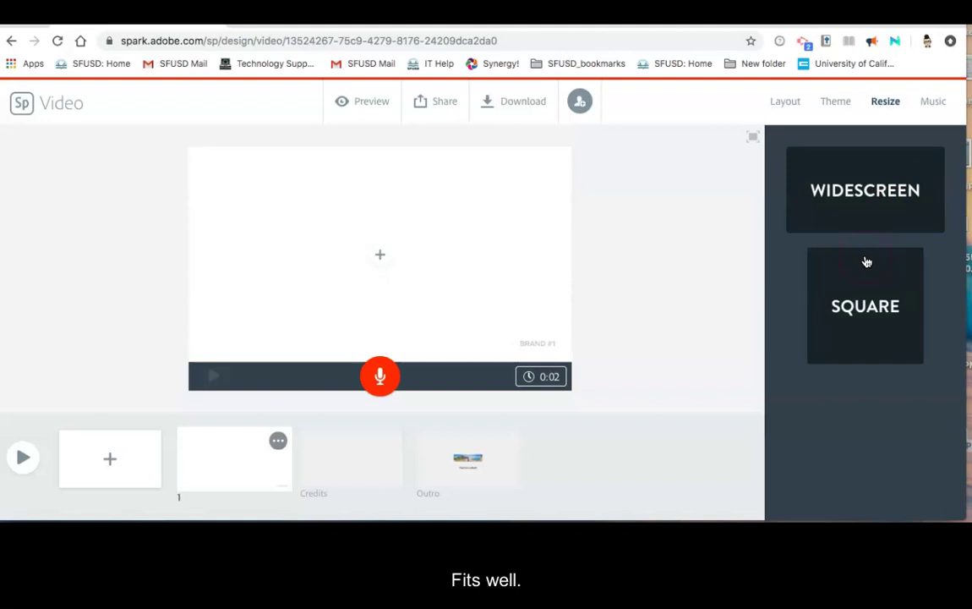
click(867, 252)
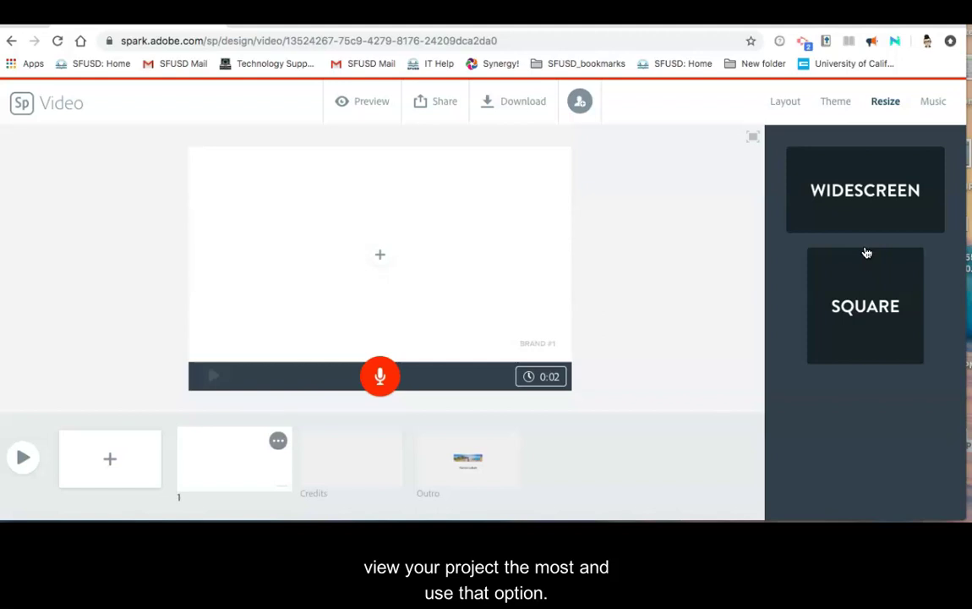
Apply the Elevate theme in its black-and-white colour variant to the video.
click(843, 115)
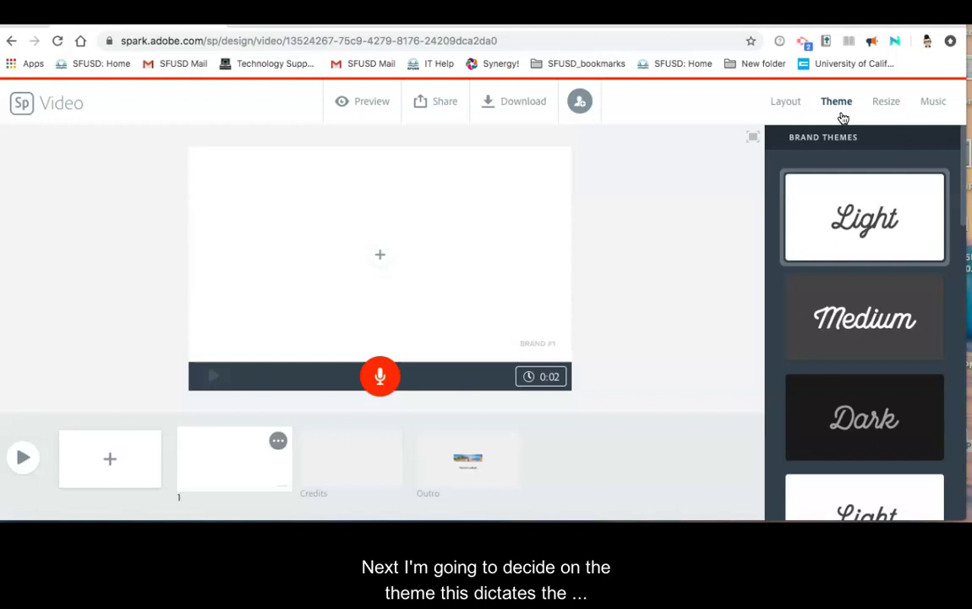
click(843, 116)
click(860, 275)
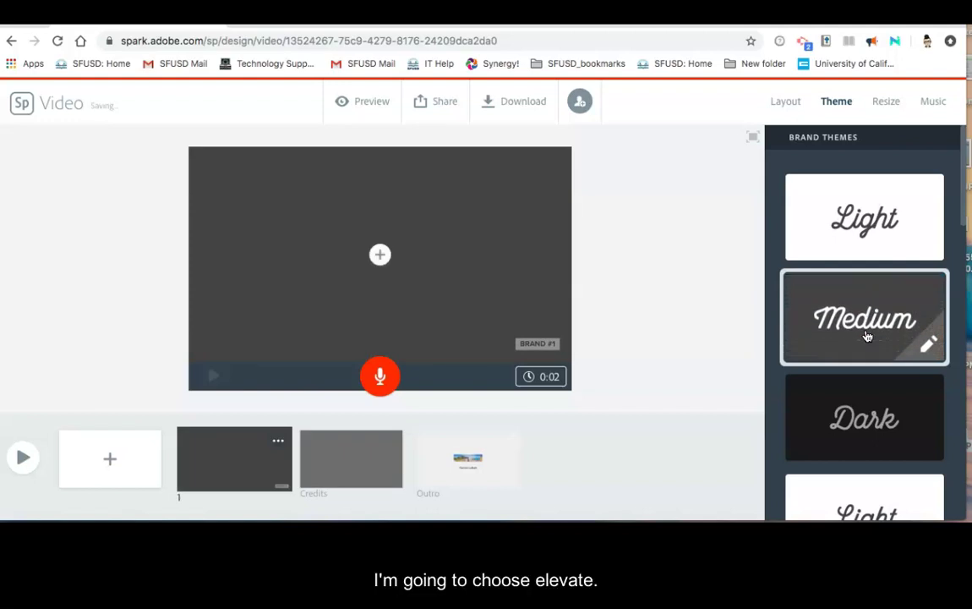
scroll(867, 337, down, 3)
scroll(866, 333, up, 3)
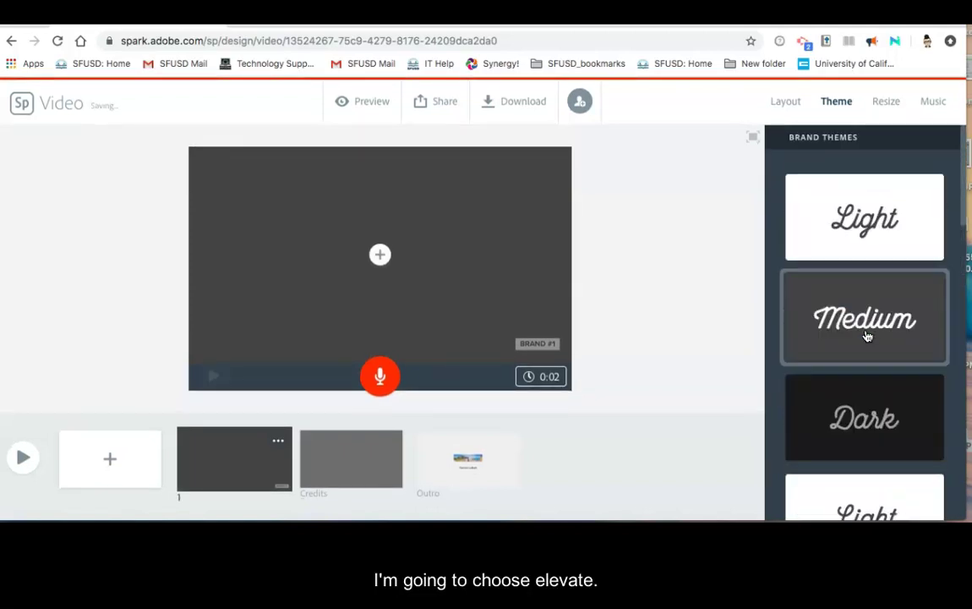
click(844, 219)
scroll(846, 254, down, 5)
click(843, 157)
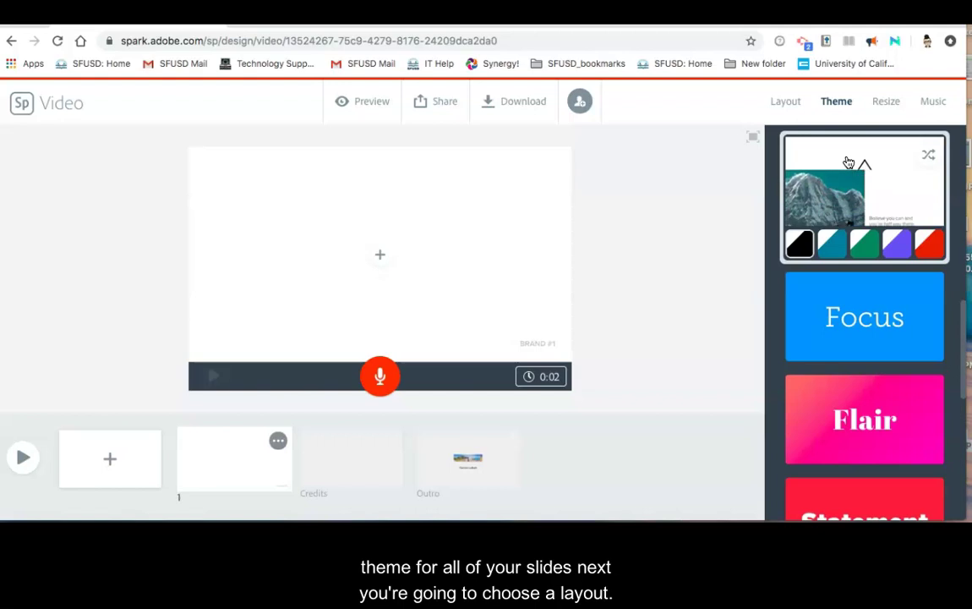
Give the first slide the Title and Text layout and a free "tree" photo of a lone green tree by the sea as background.
click(794, 105)
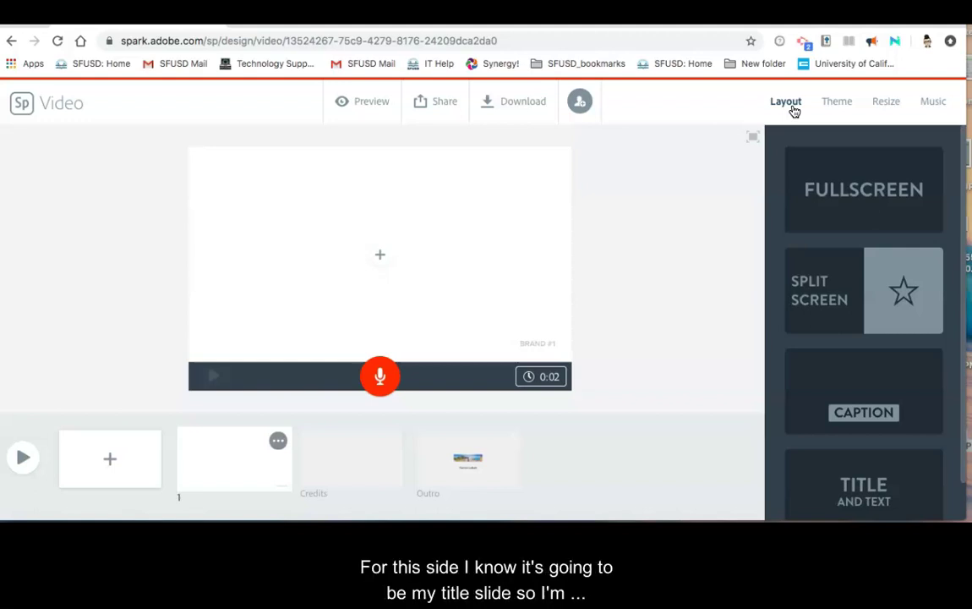
click(866, 476)
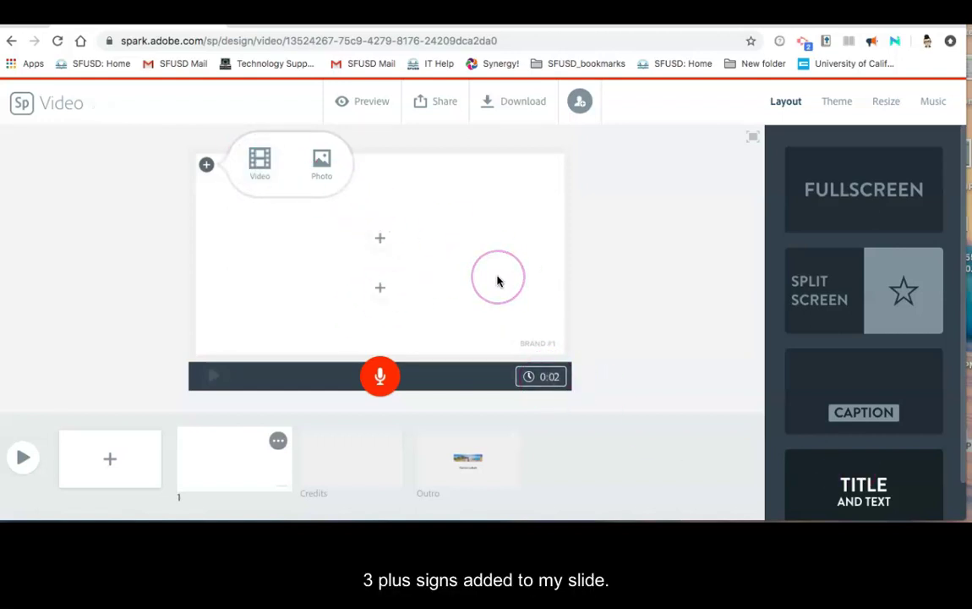
click(322, 166)
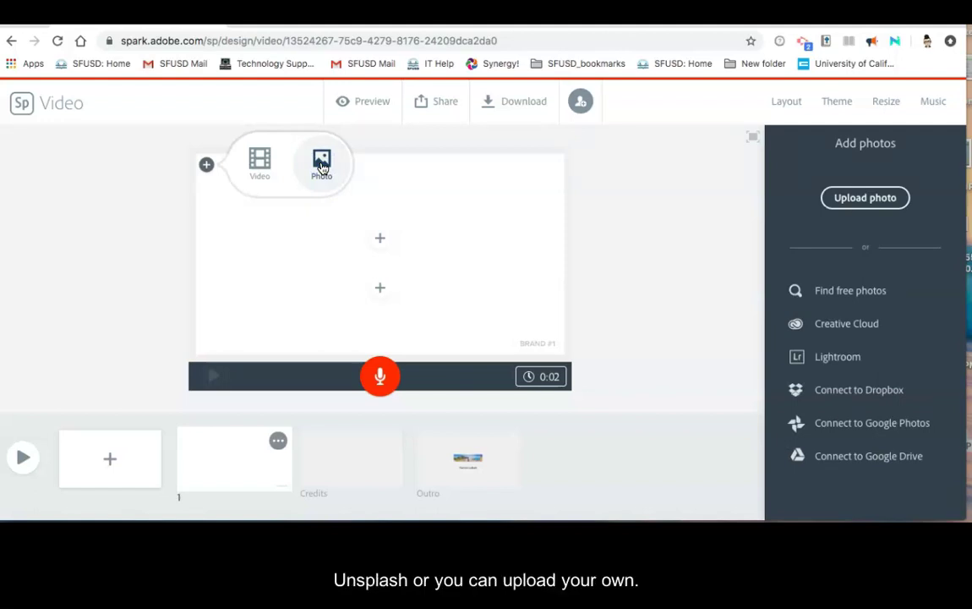
click(322, 165)
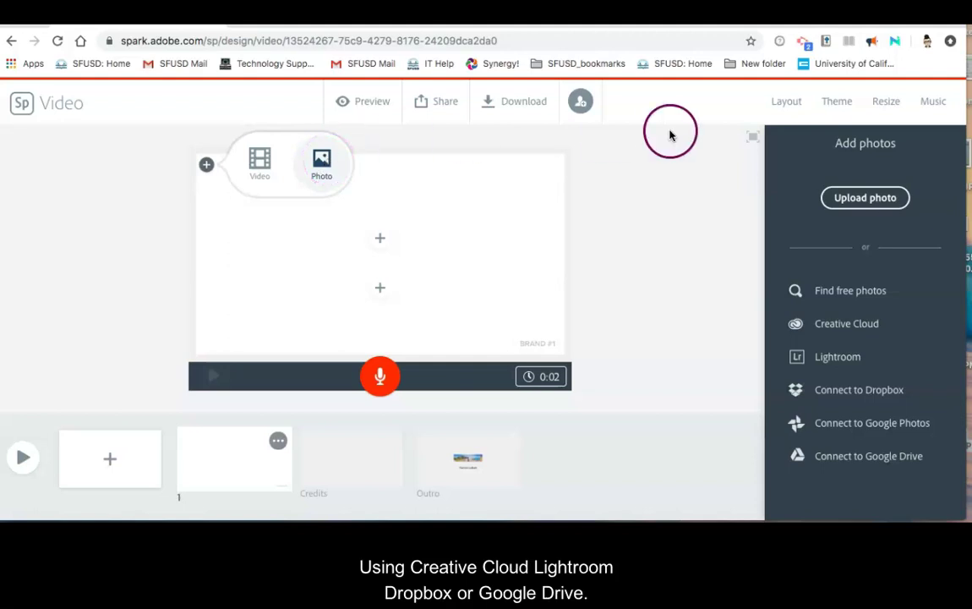
click(856, 294)
click(829, 171)
text(tree)
key(Return)
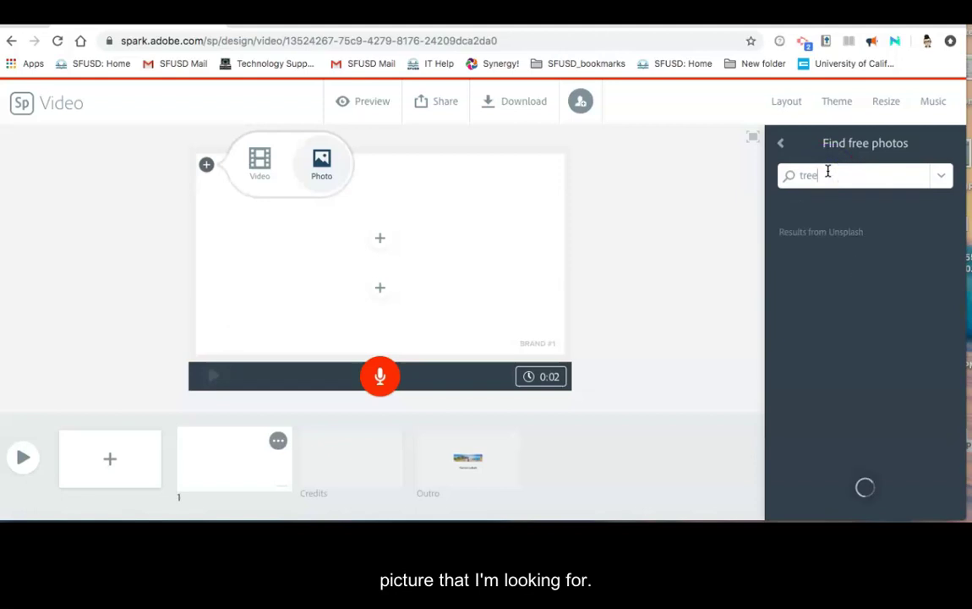
click(827, 265)
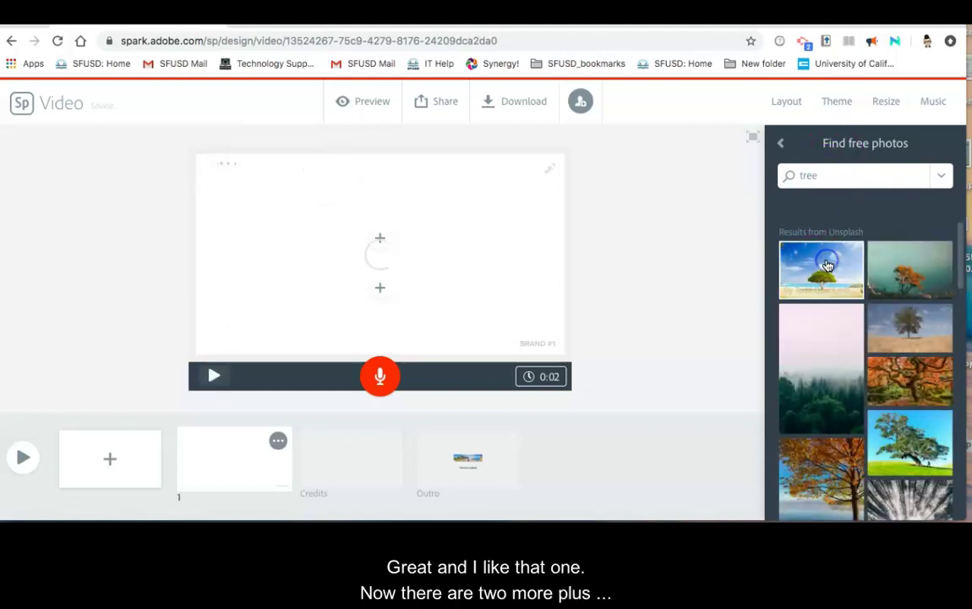
click(817, 263)
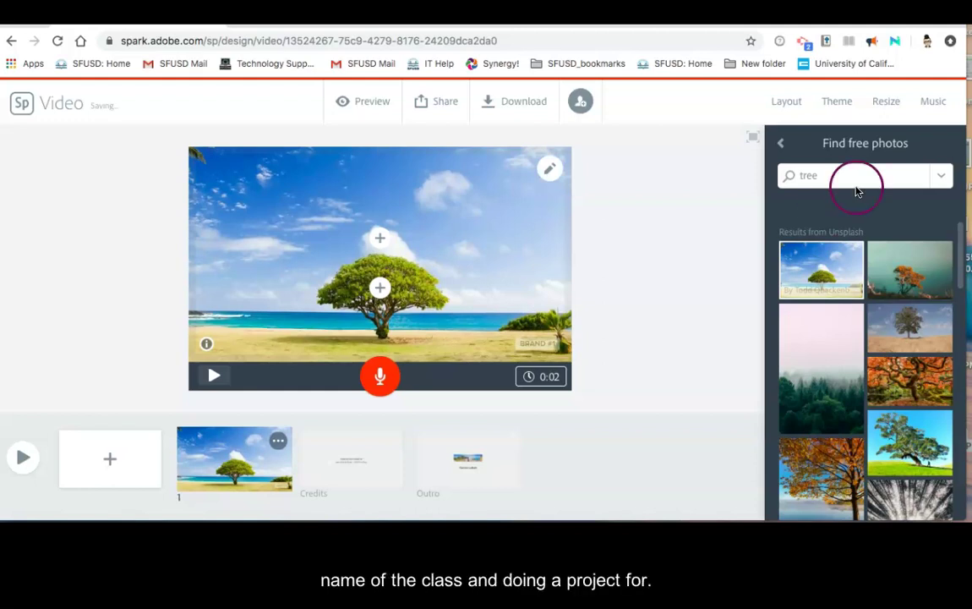
Enter "Project Tree" as the first slide's title and "10th grade English" followed by the teacher's name as its subtitle.
click(379, 239)
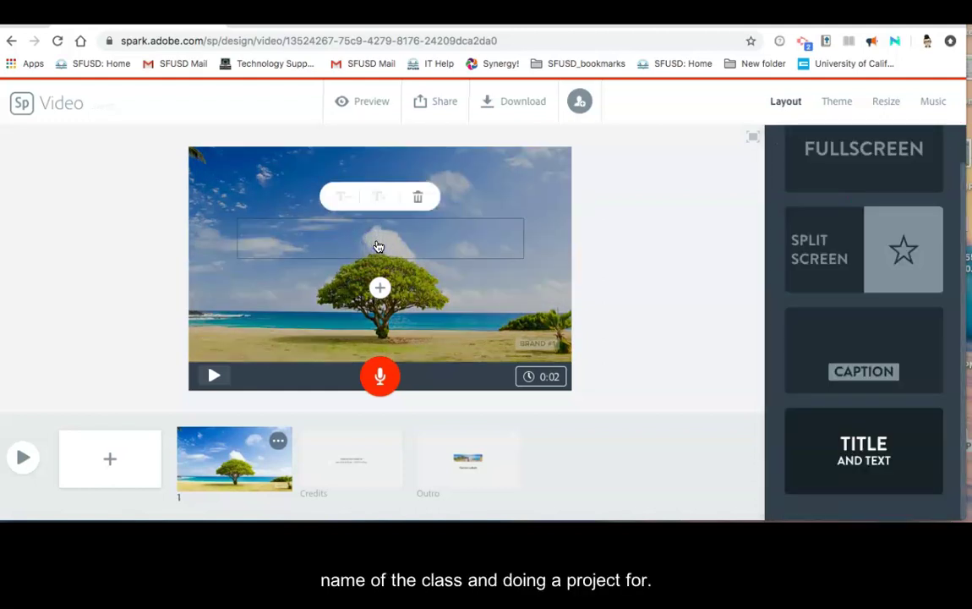
text(Project )
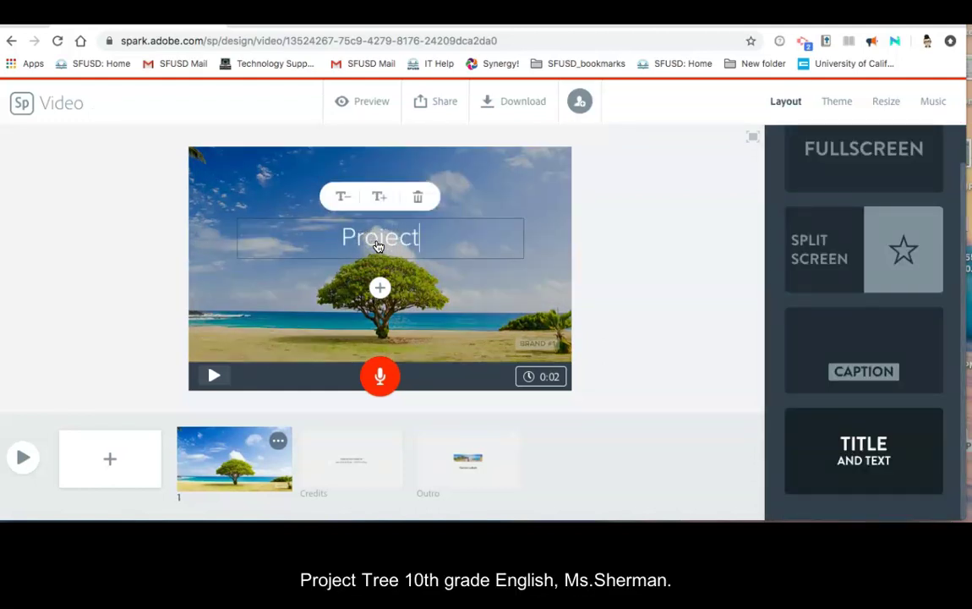
text(Tree)
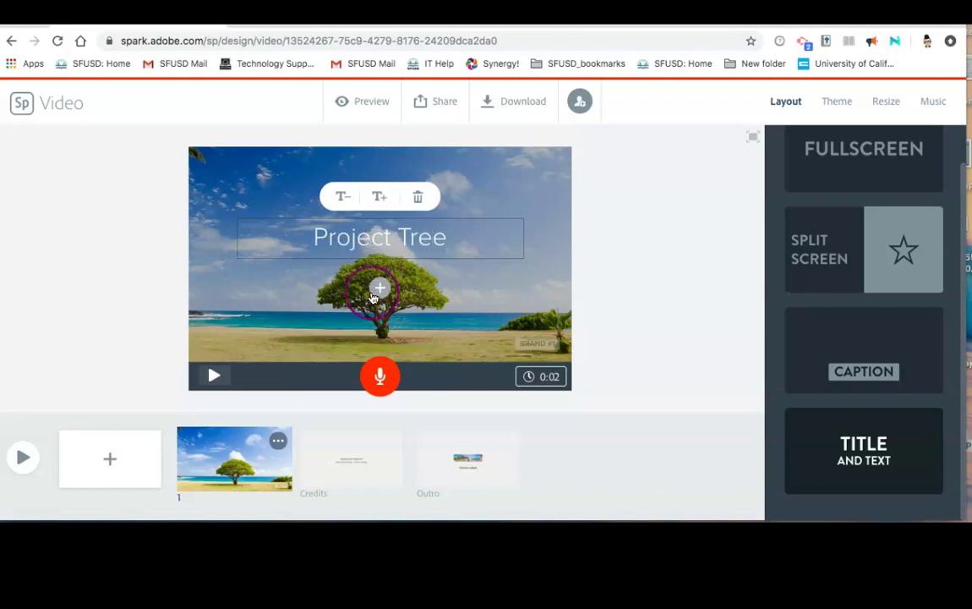
click(379, 287)
text(10)
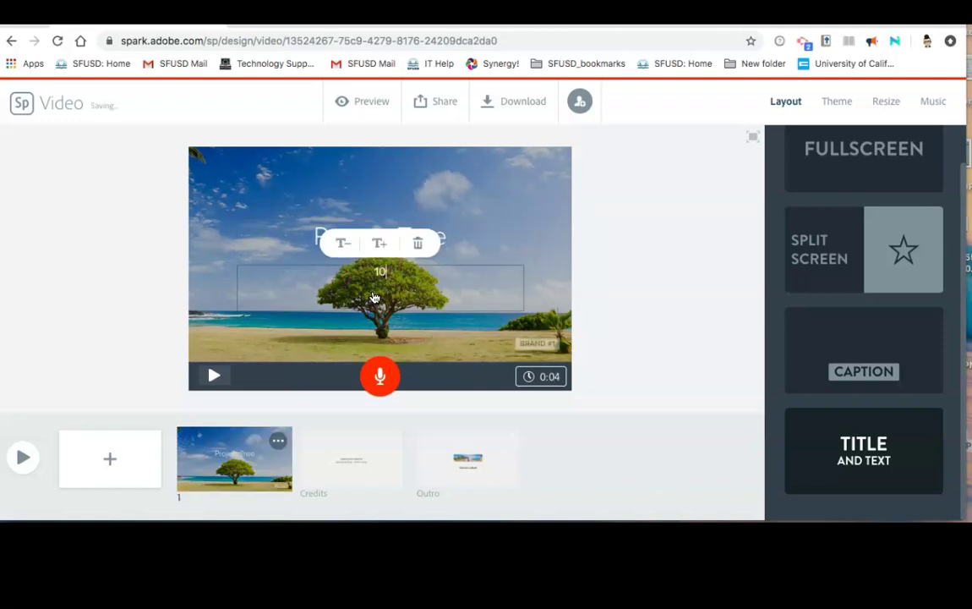
text(th grade English M)
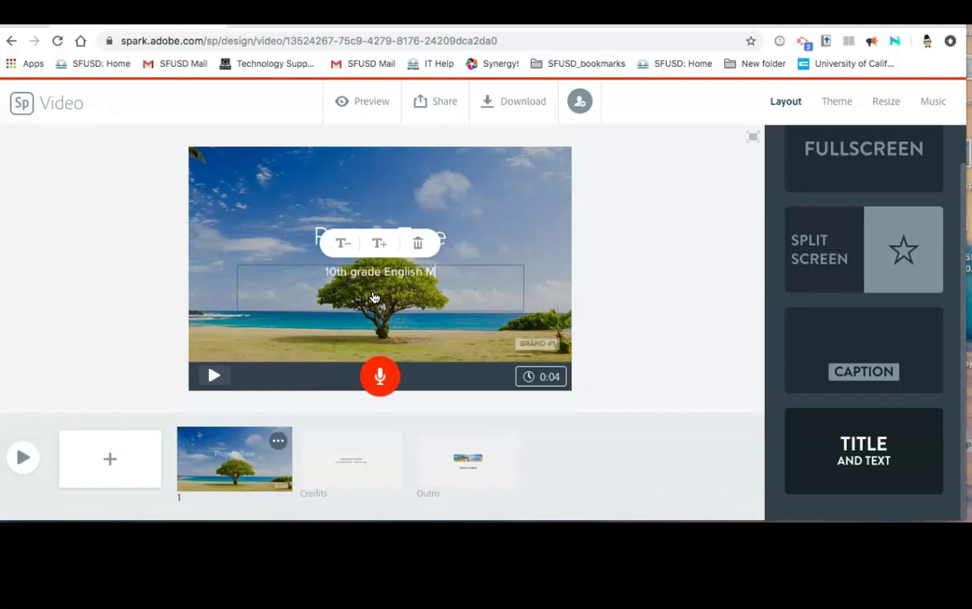
text(s.Sherman)
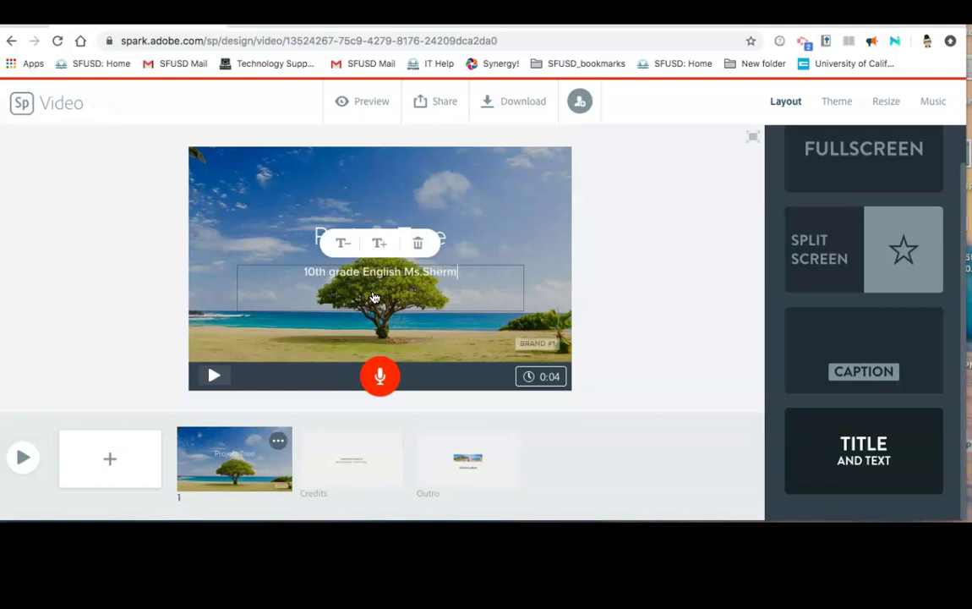
click(436, 337)
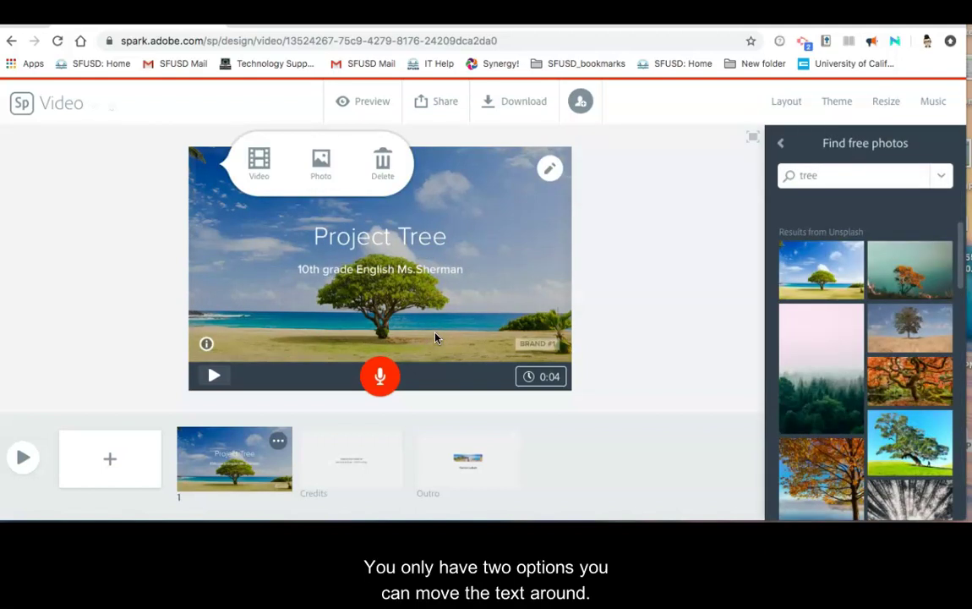
Move the title and subtitle to the slide's upper-left corner and enlarge the "Project Tree" title text.
drag(380, 238, 279, 202)
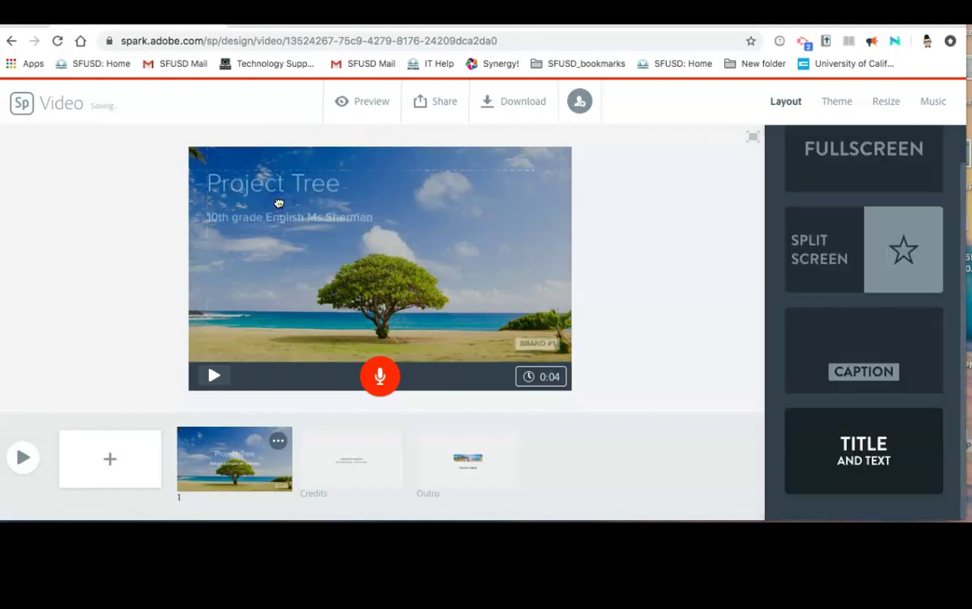
click(278, 202)
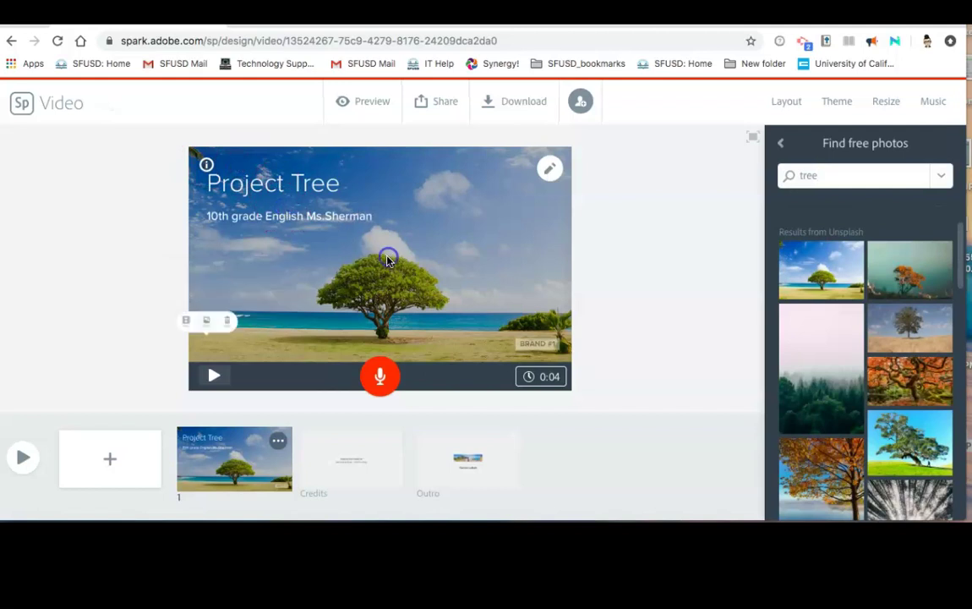
double_click(298, 183)
click(349, 144)
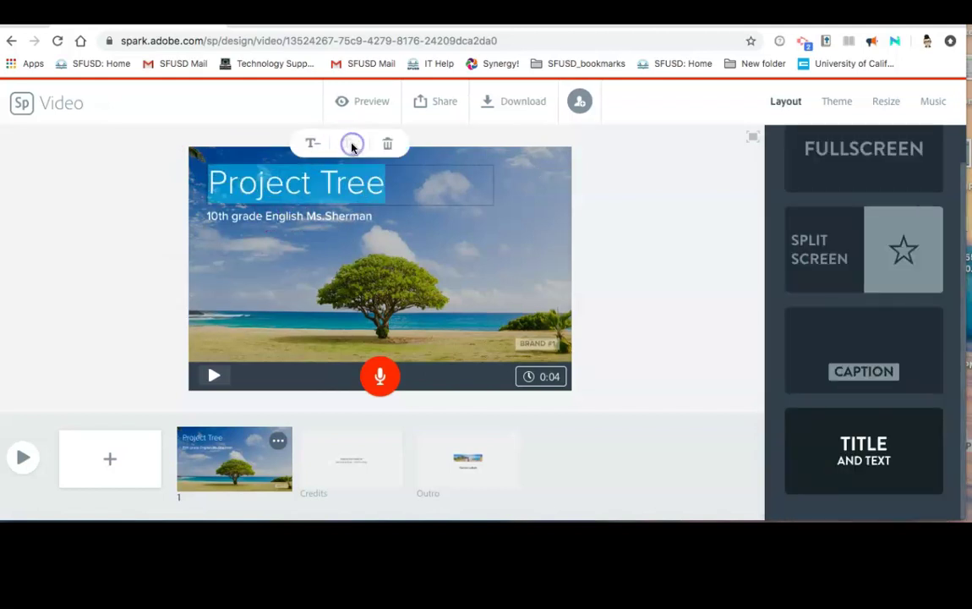
click(334, 298)
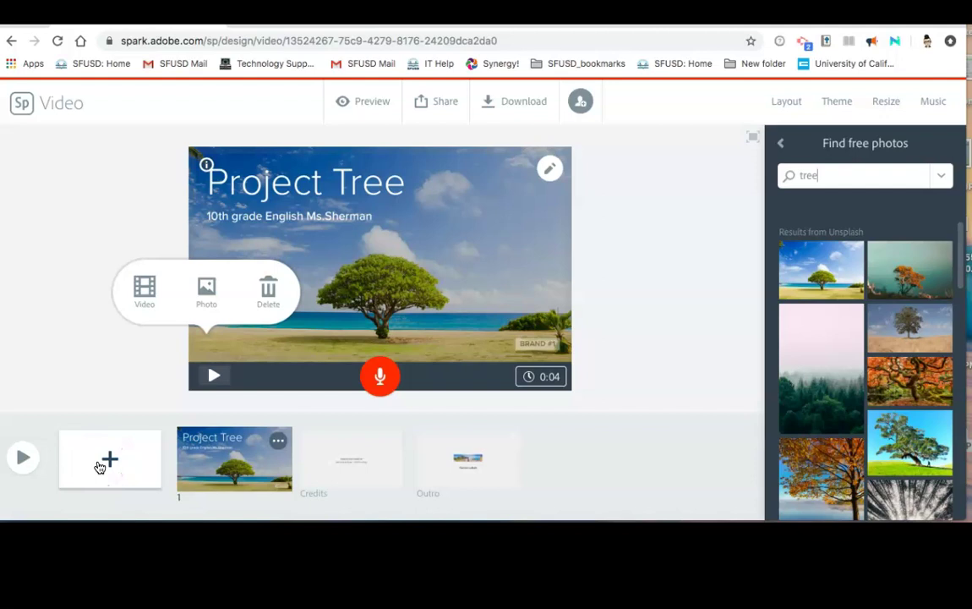
Add a second slide and place a solid leafy tree icon on it, found by searching for "tree".
click(99, 463)
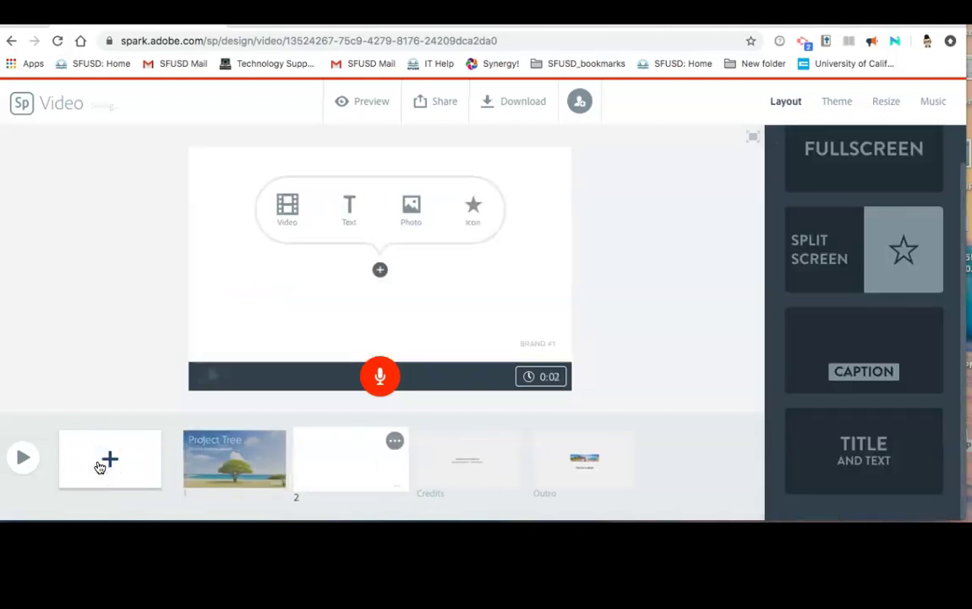
click(329, 479)
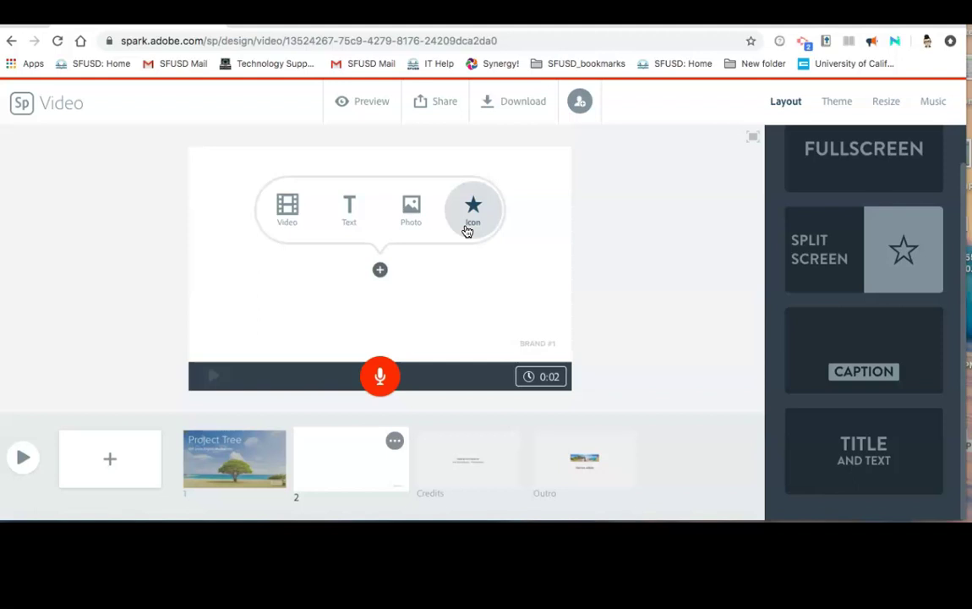
click(442, 465)
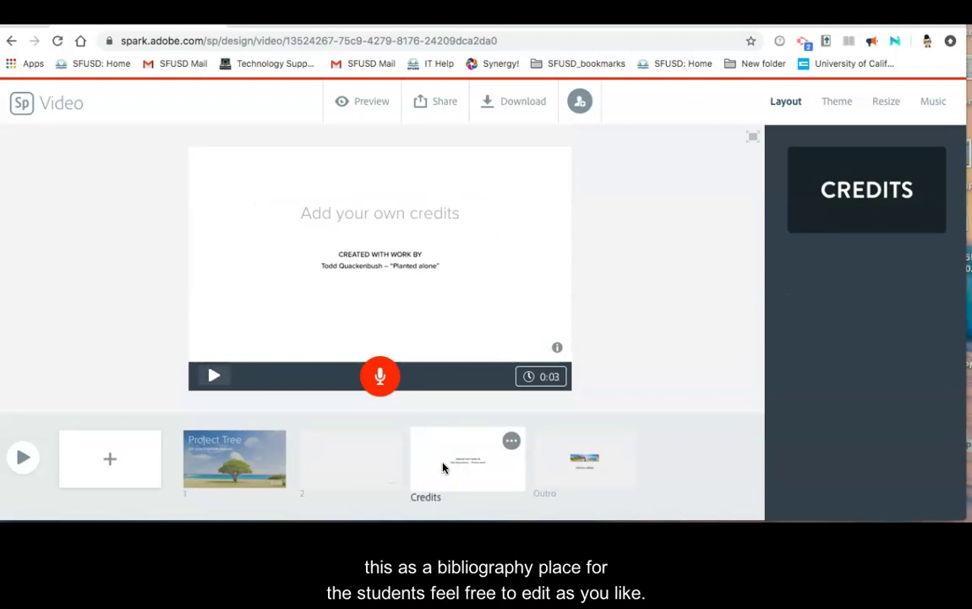
click(363, 478)
click(471, 206)
click(863, 175)
text(tree)
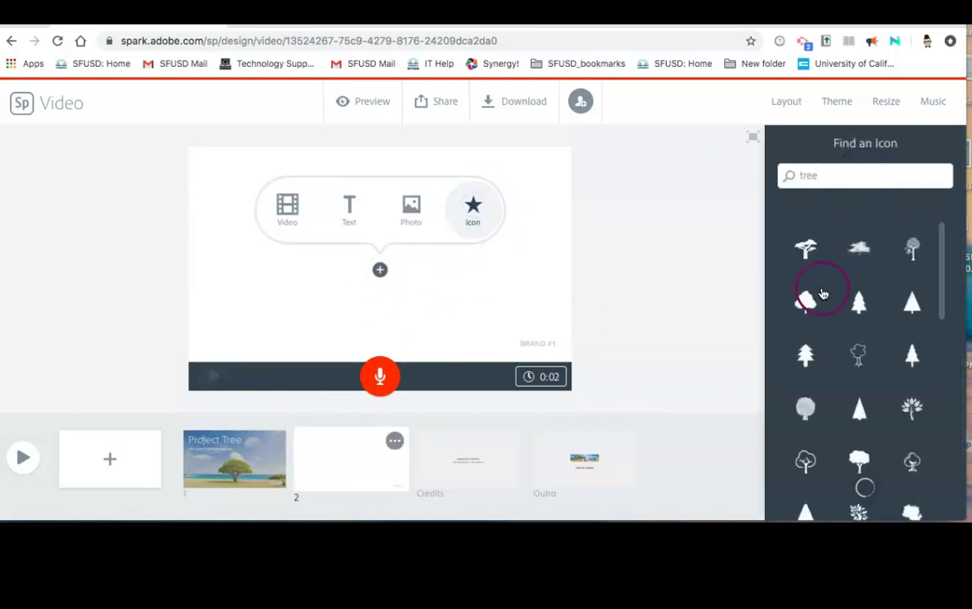
click(809, 306)
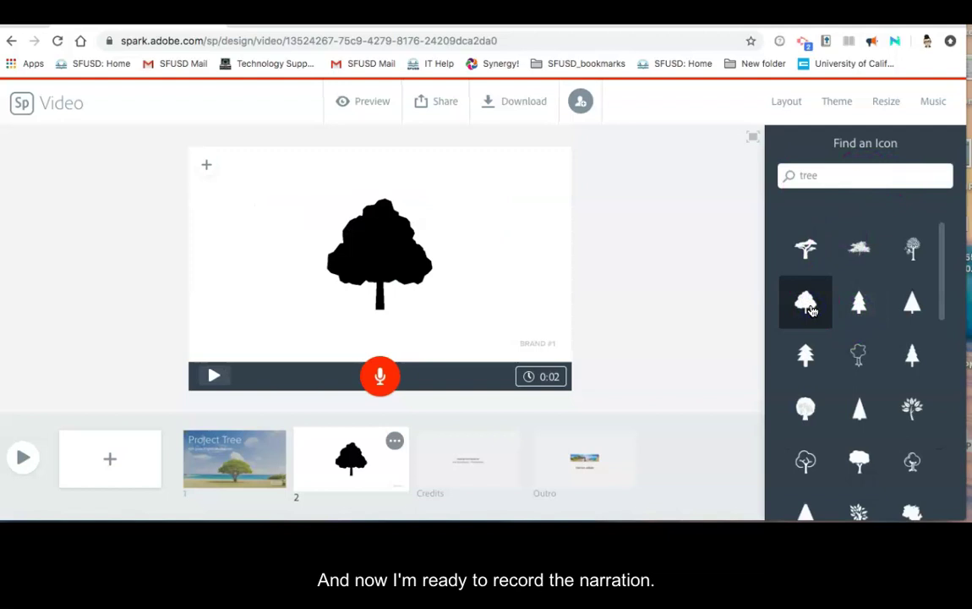
Record a voice narration introducing the project on the first slide.
click(220, 472)
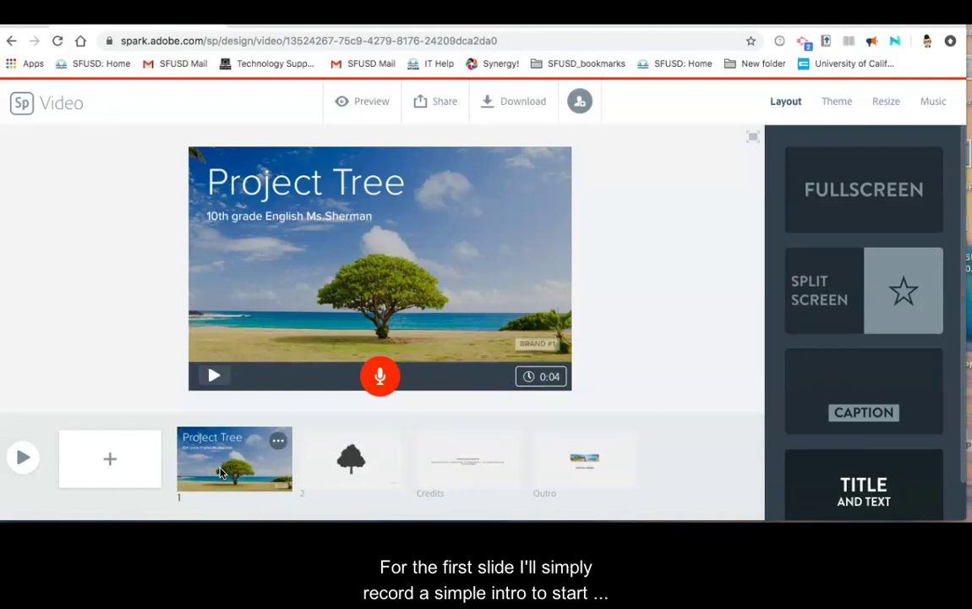
click(391, 381)
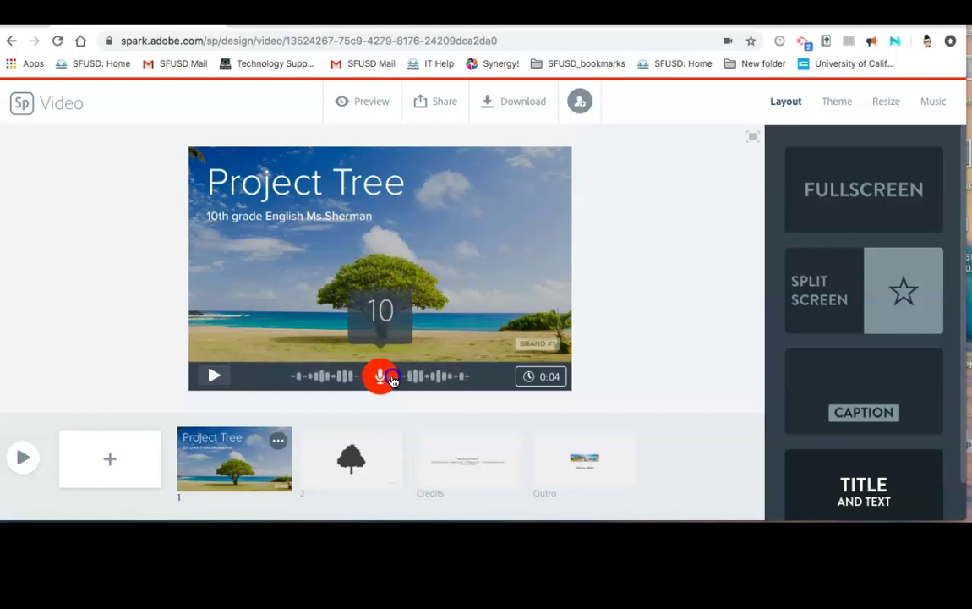
click(392, 381)
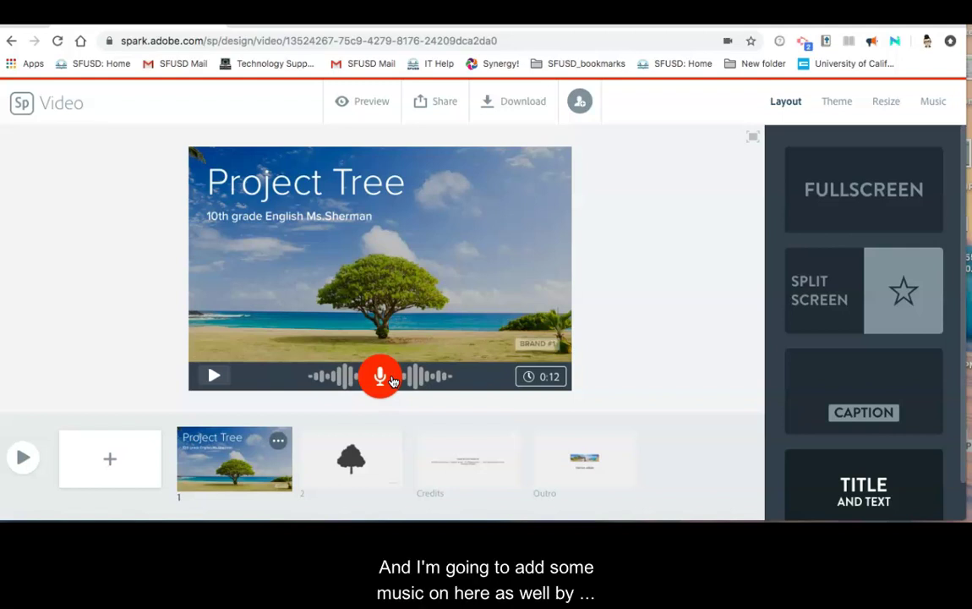
Set the video's background music to the uplifting track Trek Further.
click(939, 102)
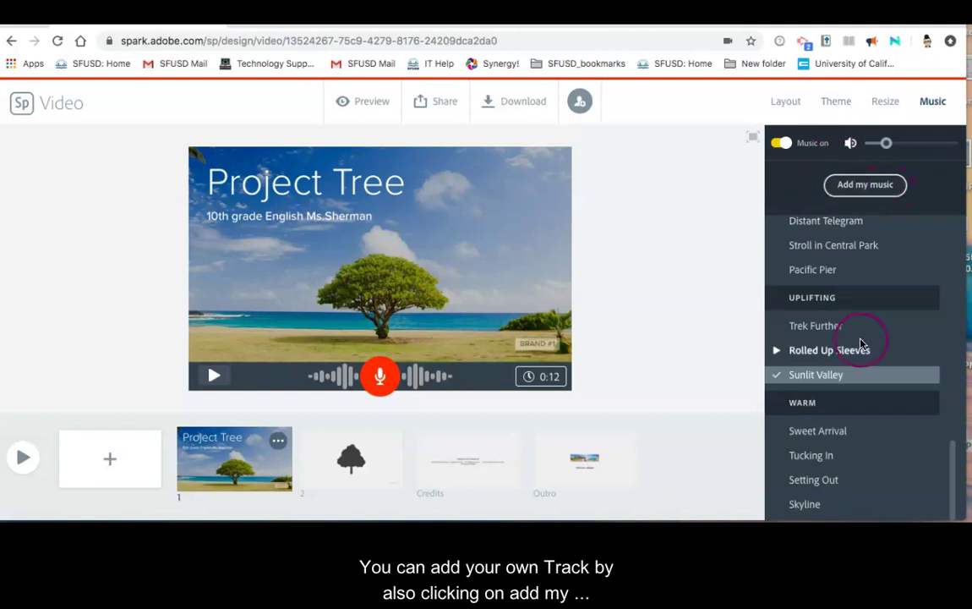
click(833, 338)
click(824, 338)
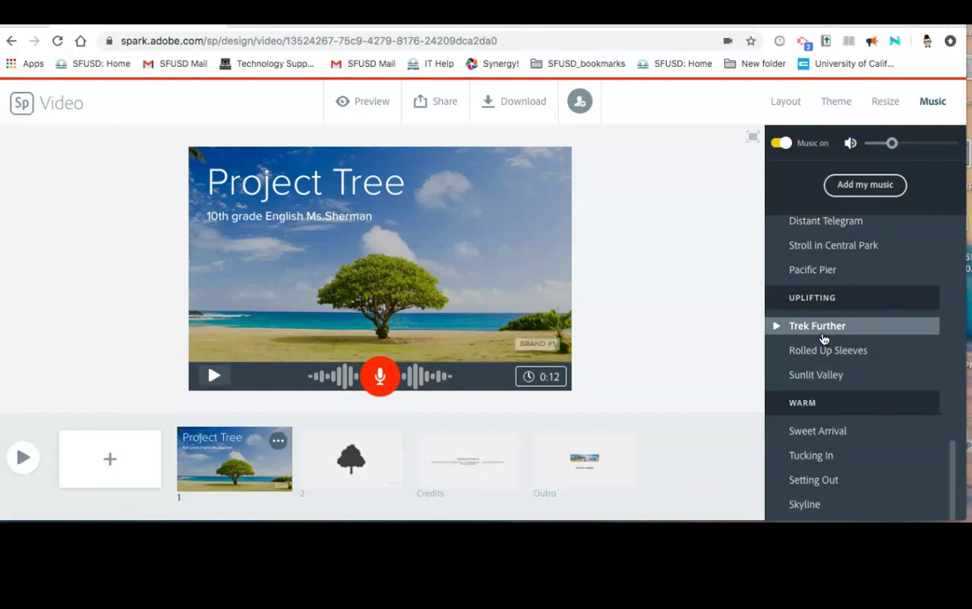
Record a voice narration on the second slide with the tree icon and preview the whole video.
click(343, 461)
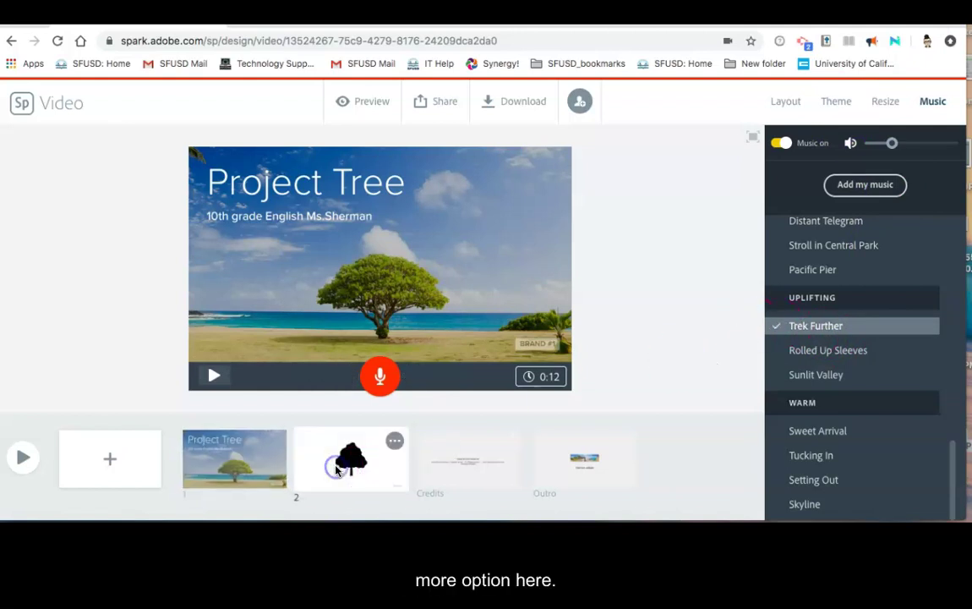
drag(382, 379, 486, 456)
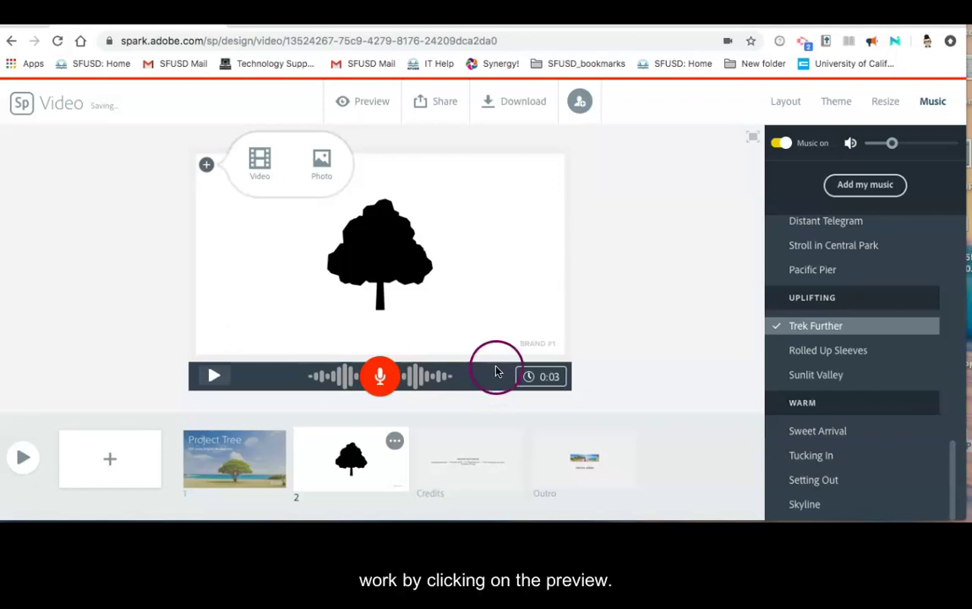
click(353, 106)
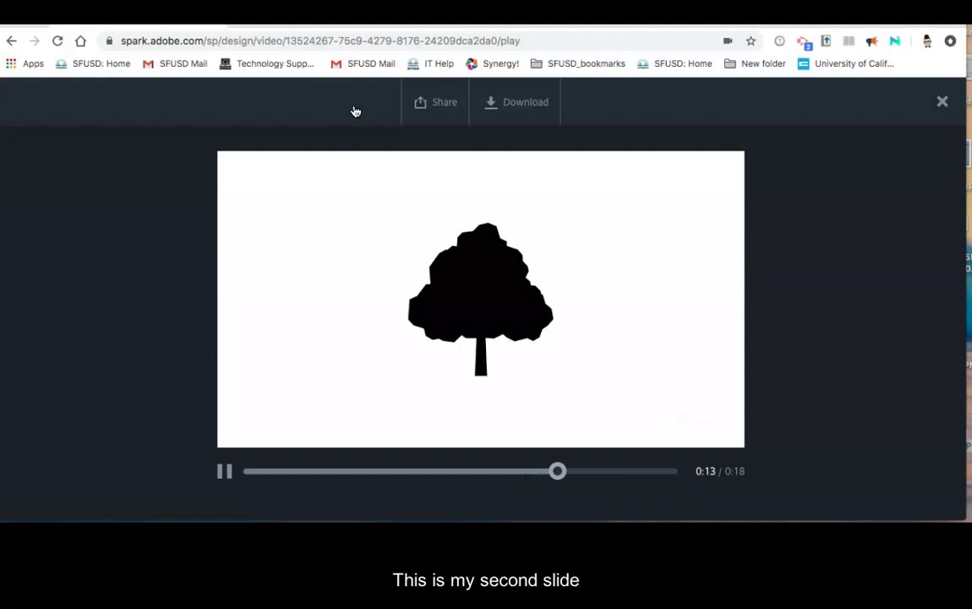
Replay the beginning of the Project Tree video preview and pause it during the title slide.
click(104, 91)
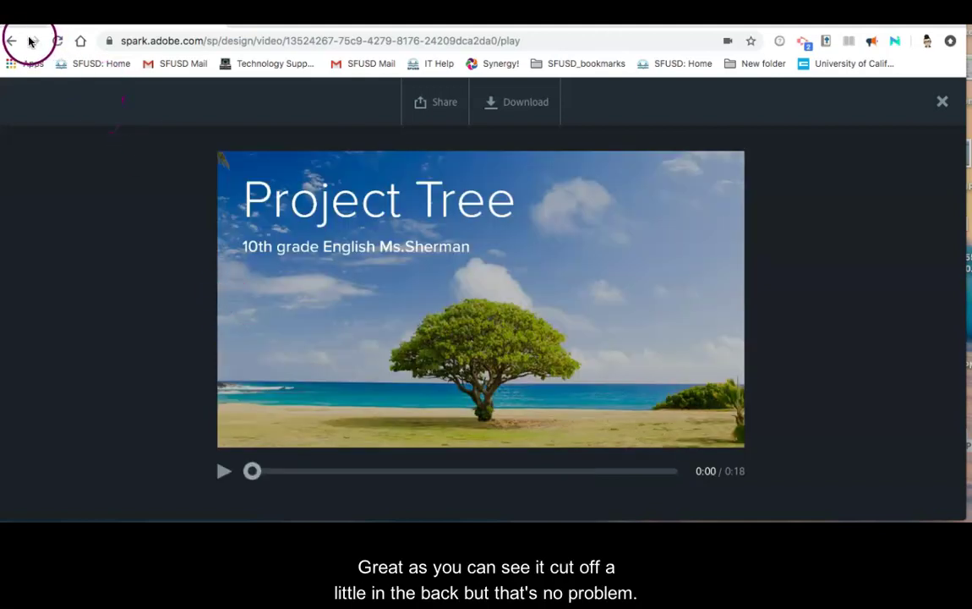
click(377, 241)
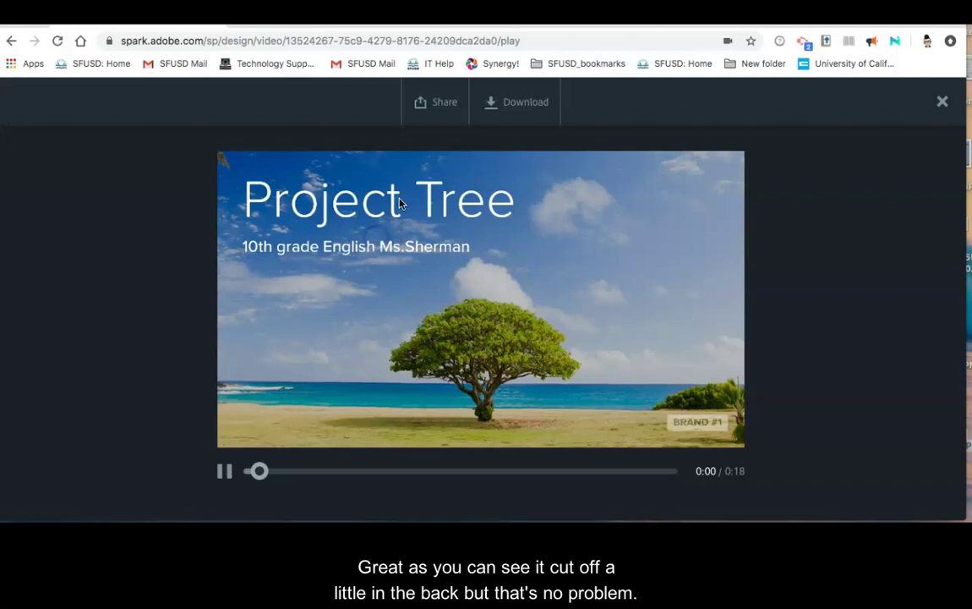
click(436, 105)
click(232, 467)
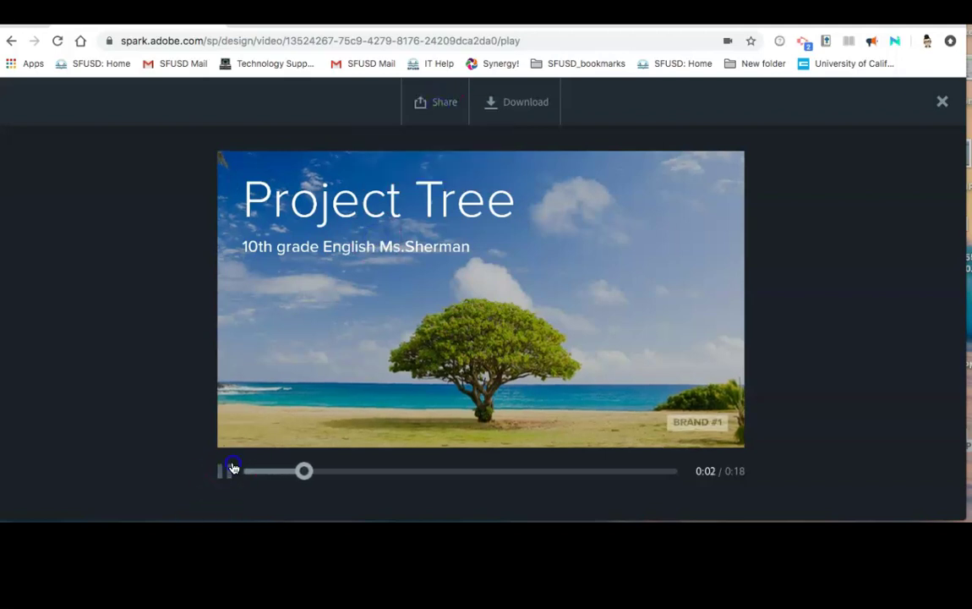
Publish the Project tree video in the Education category and create its shareable link.
click(420, 119)
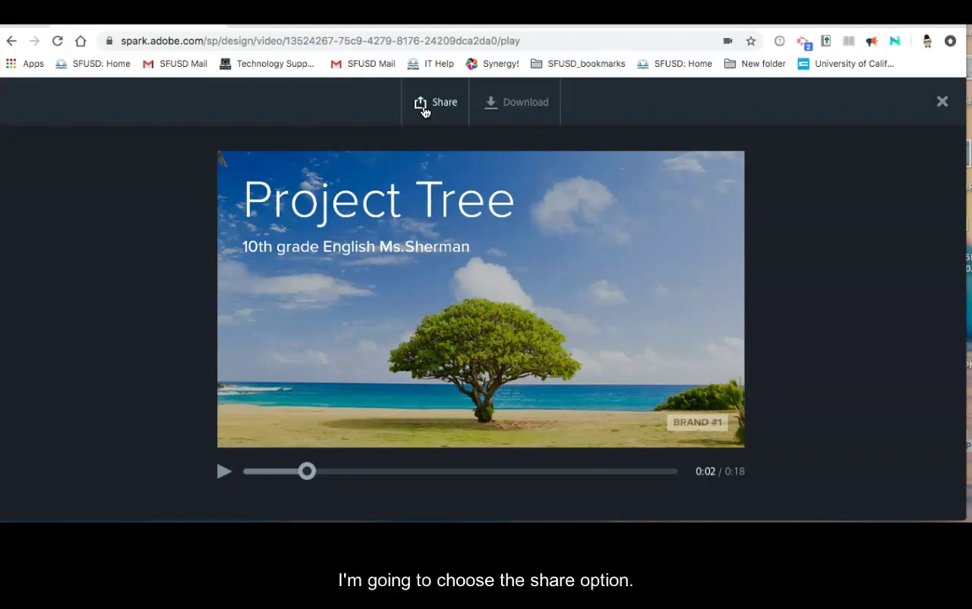
click(424, 107)
click(417, 141)
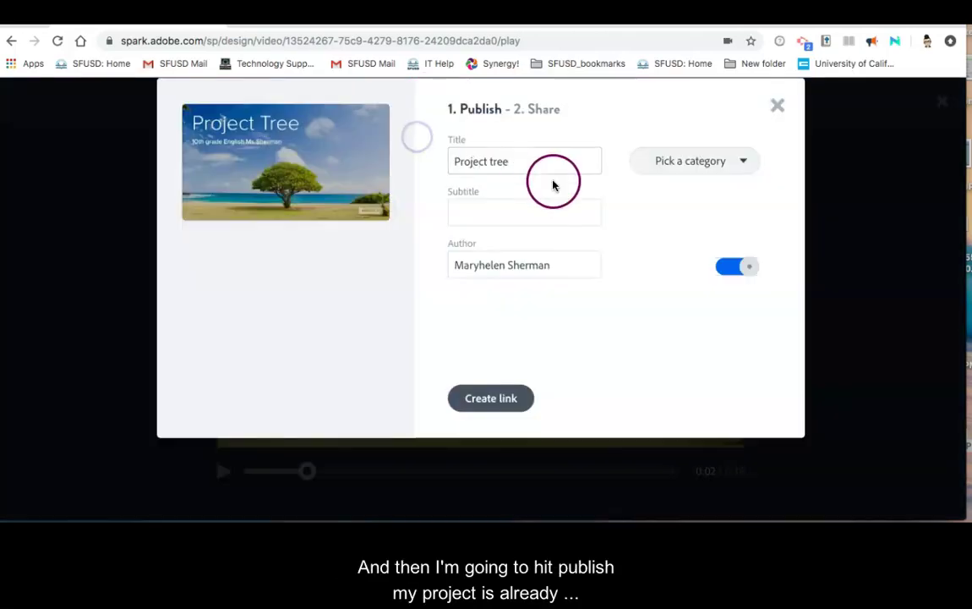
click(675, 162)
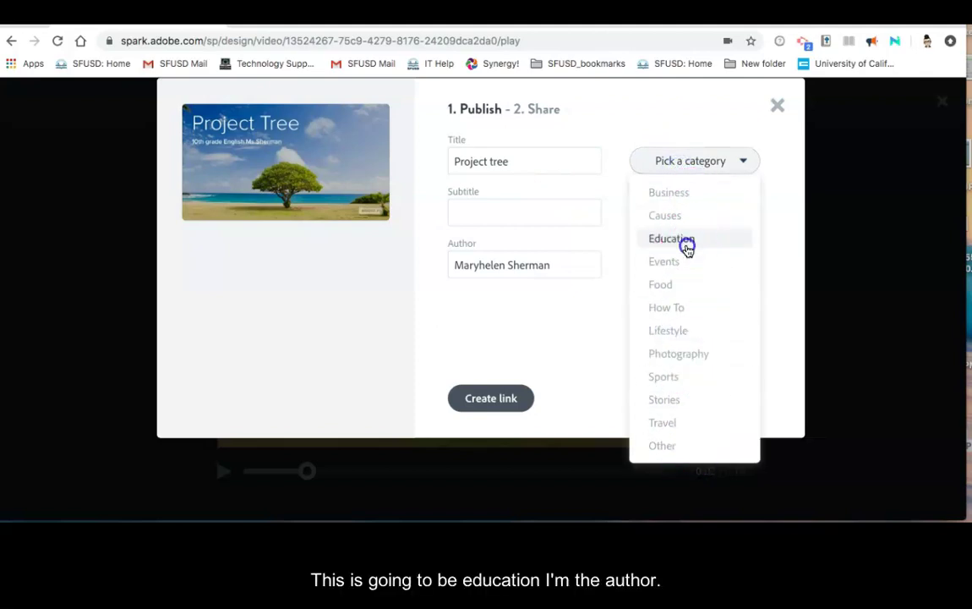
click(688, 243)
click(557, 286)
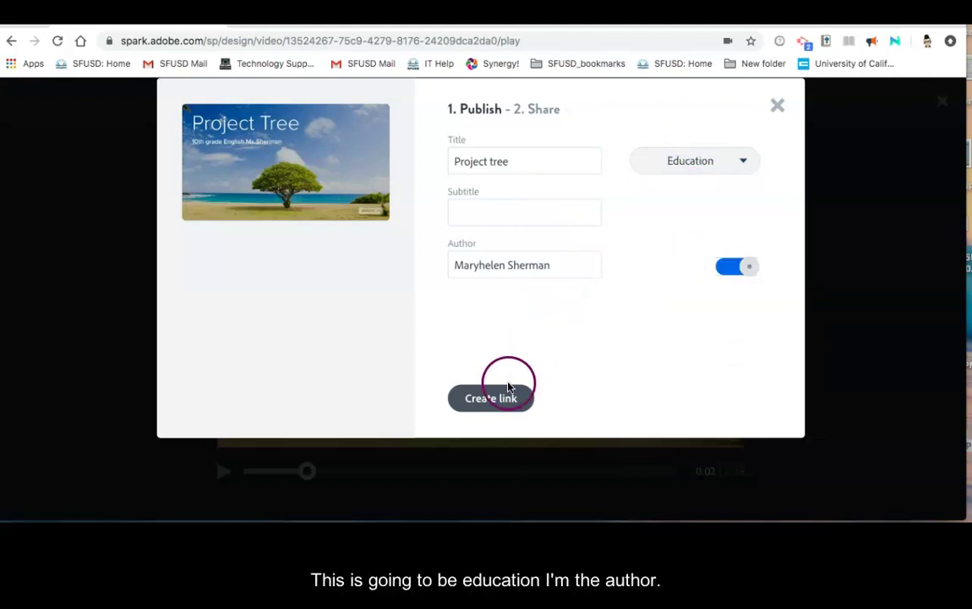
click(497, 408)
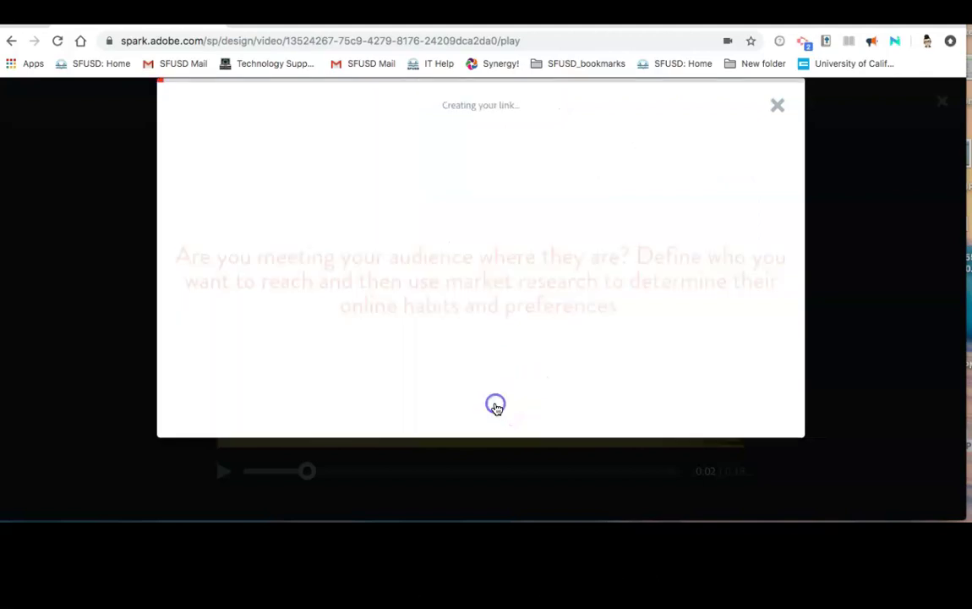
click(576, 175)
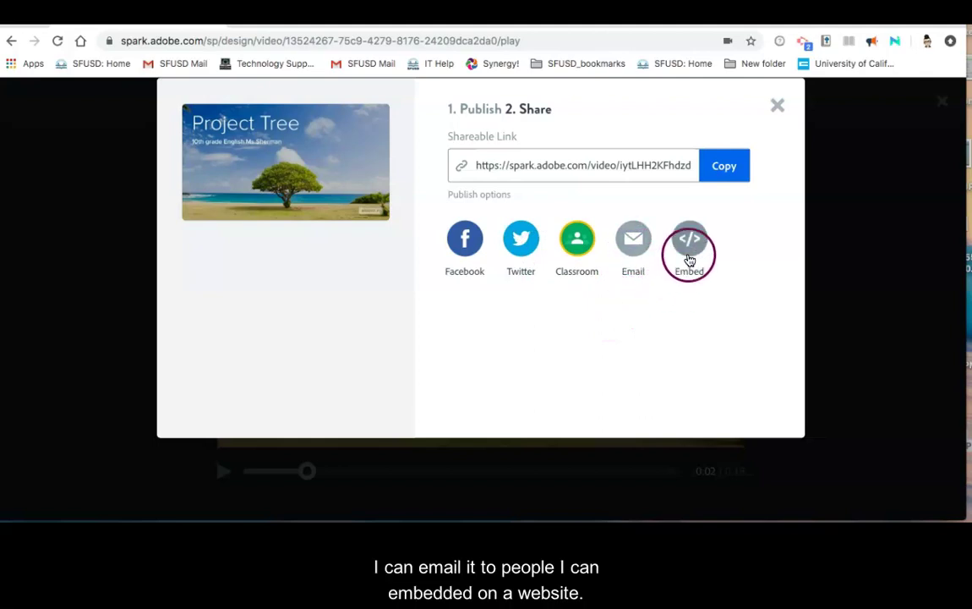
Start a Google Classroom assignment sharing the video with the 10th grade Humanities D class, check its attachment, and leave it without assigning.
click(579, 243)
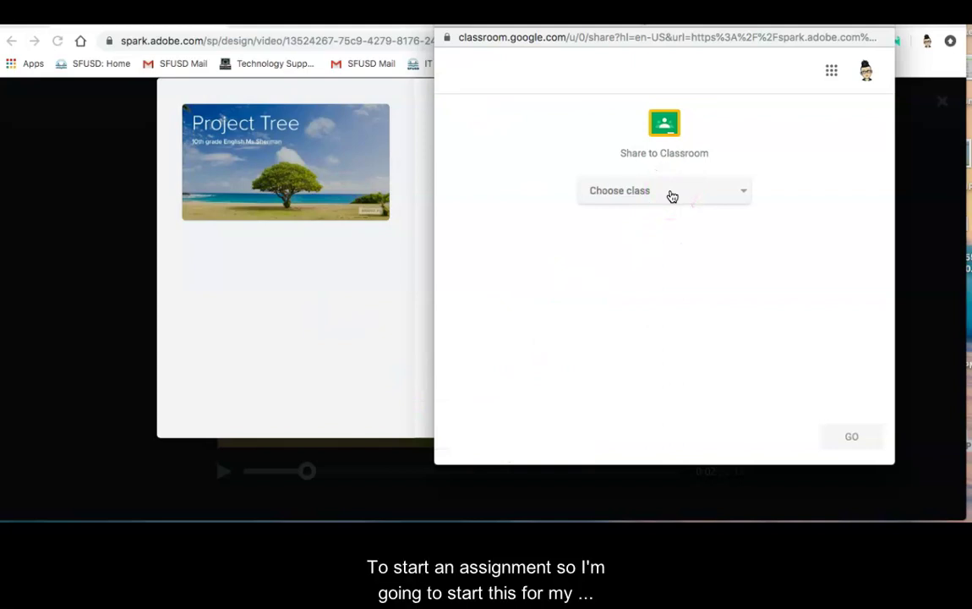
click(671, 194)
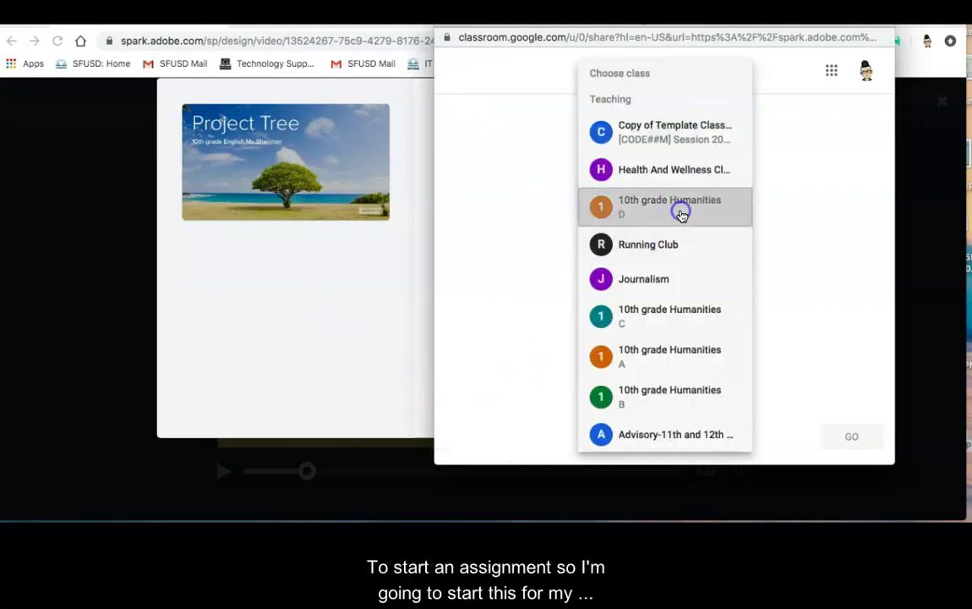
click(680, 210)
click(684, 253)
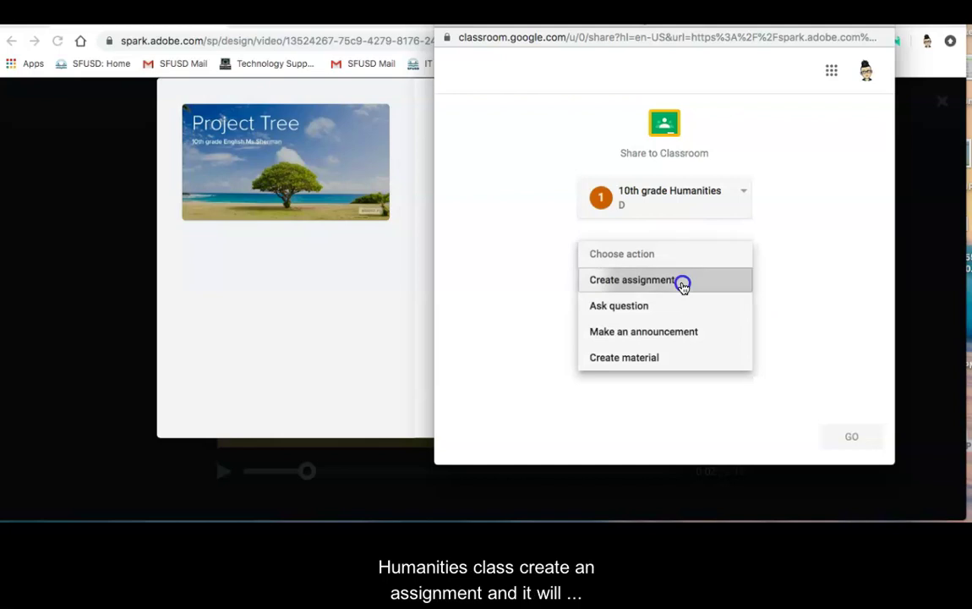
click(684, 278)
click(846, 436)
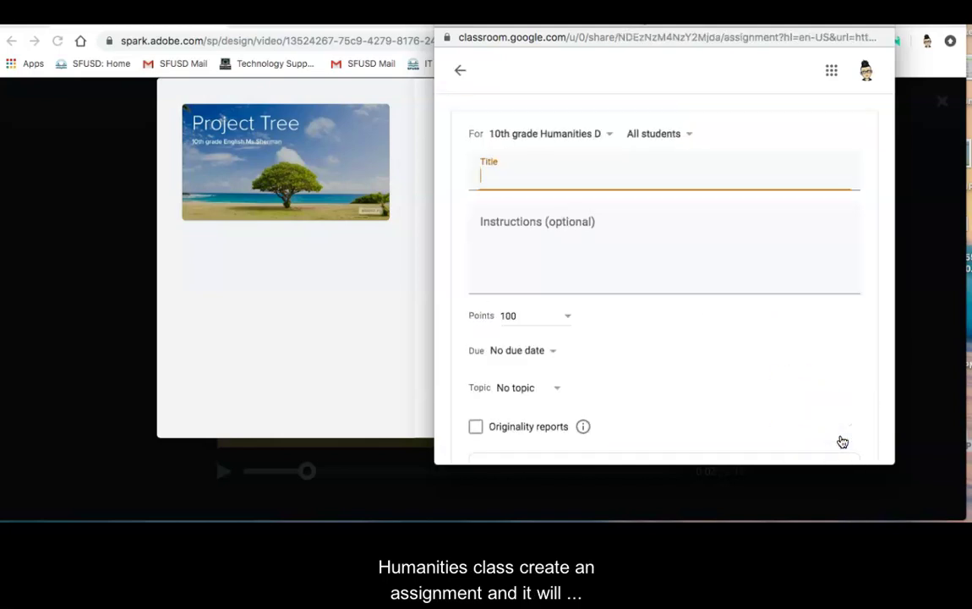
scroll(725, 401, down, 3)
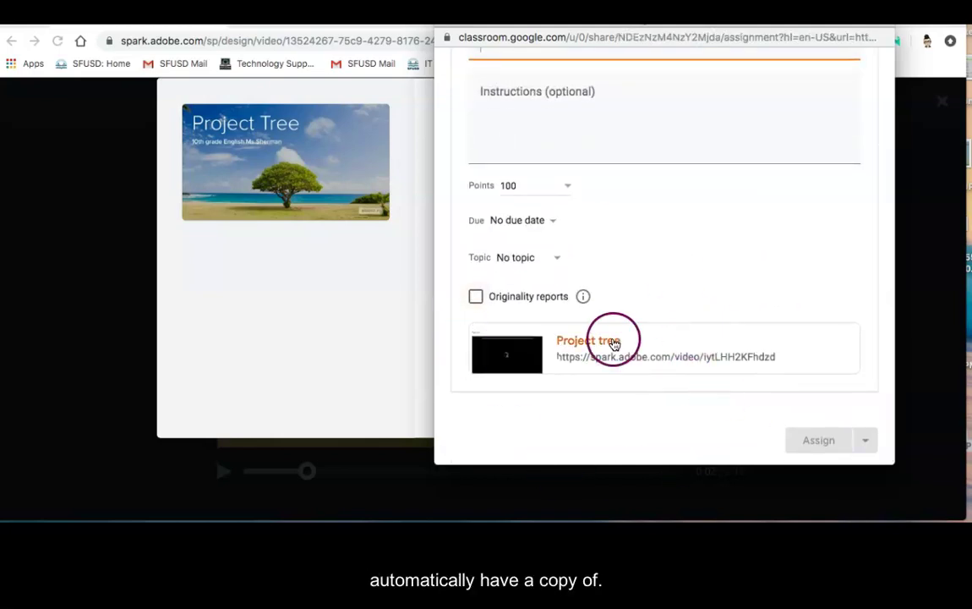
click(260, 358)
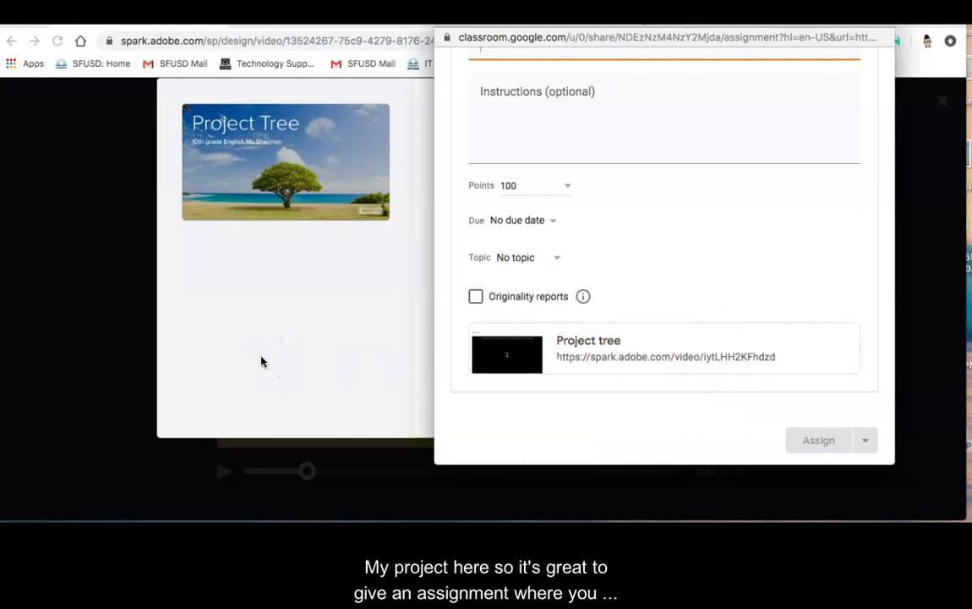
click(261, 359)
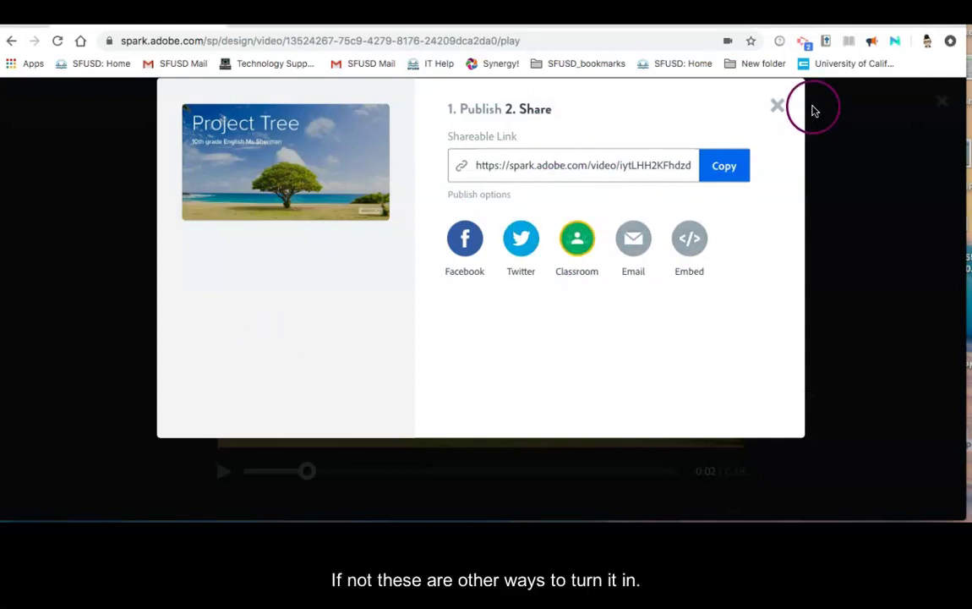
Return from the sharing options to the project library and open the list of actions for the Project tree video.
click(778, 108)
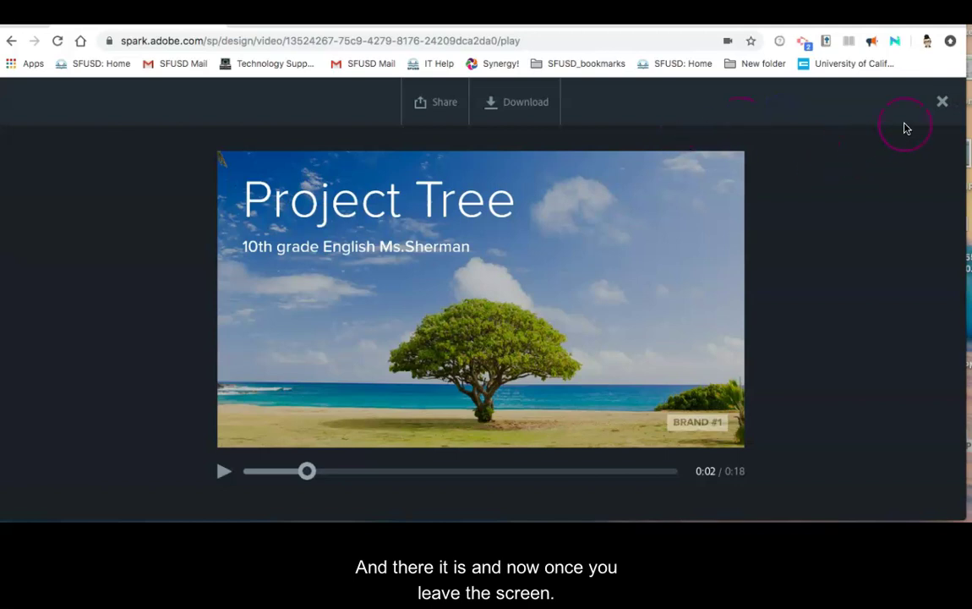
click(938, 108)
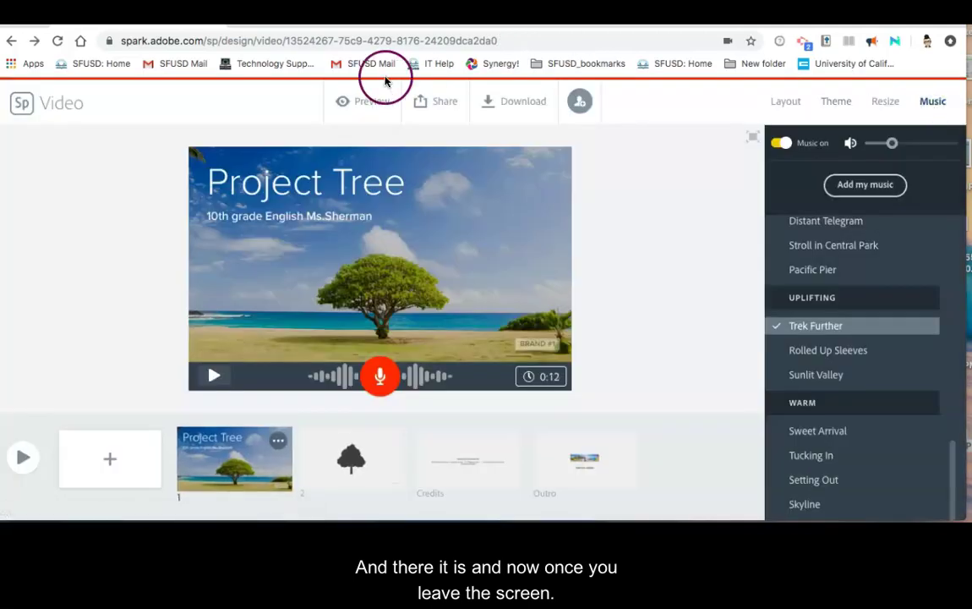
click(22, 110)
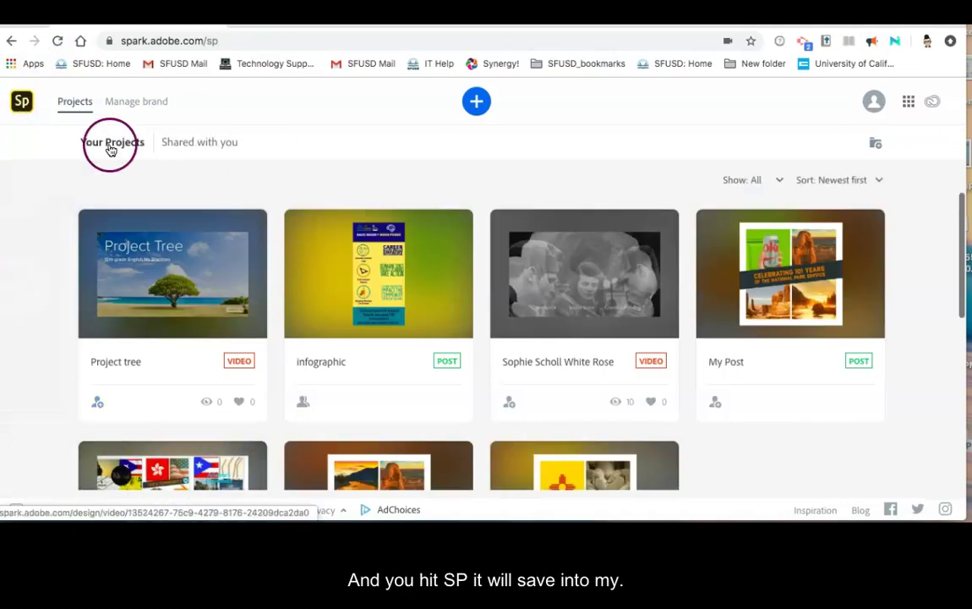
mouse_move(88, 266)
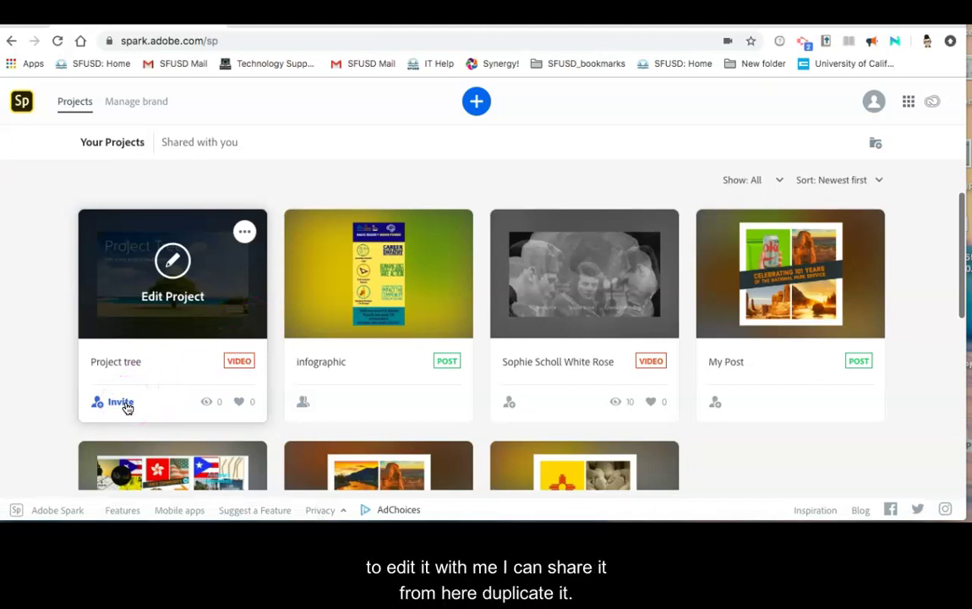
click(243, 232)
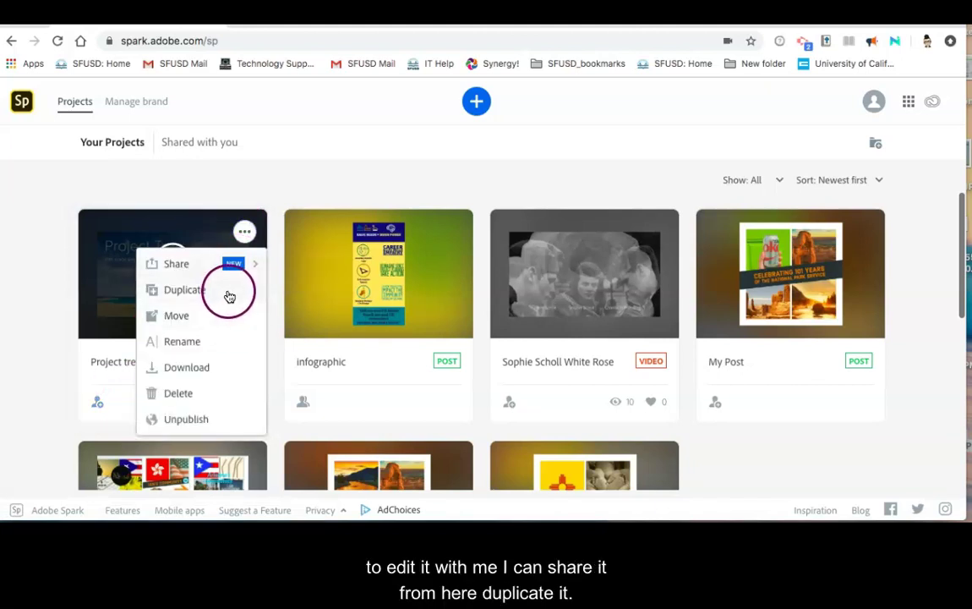